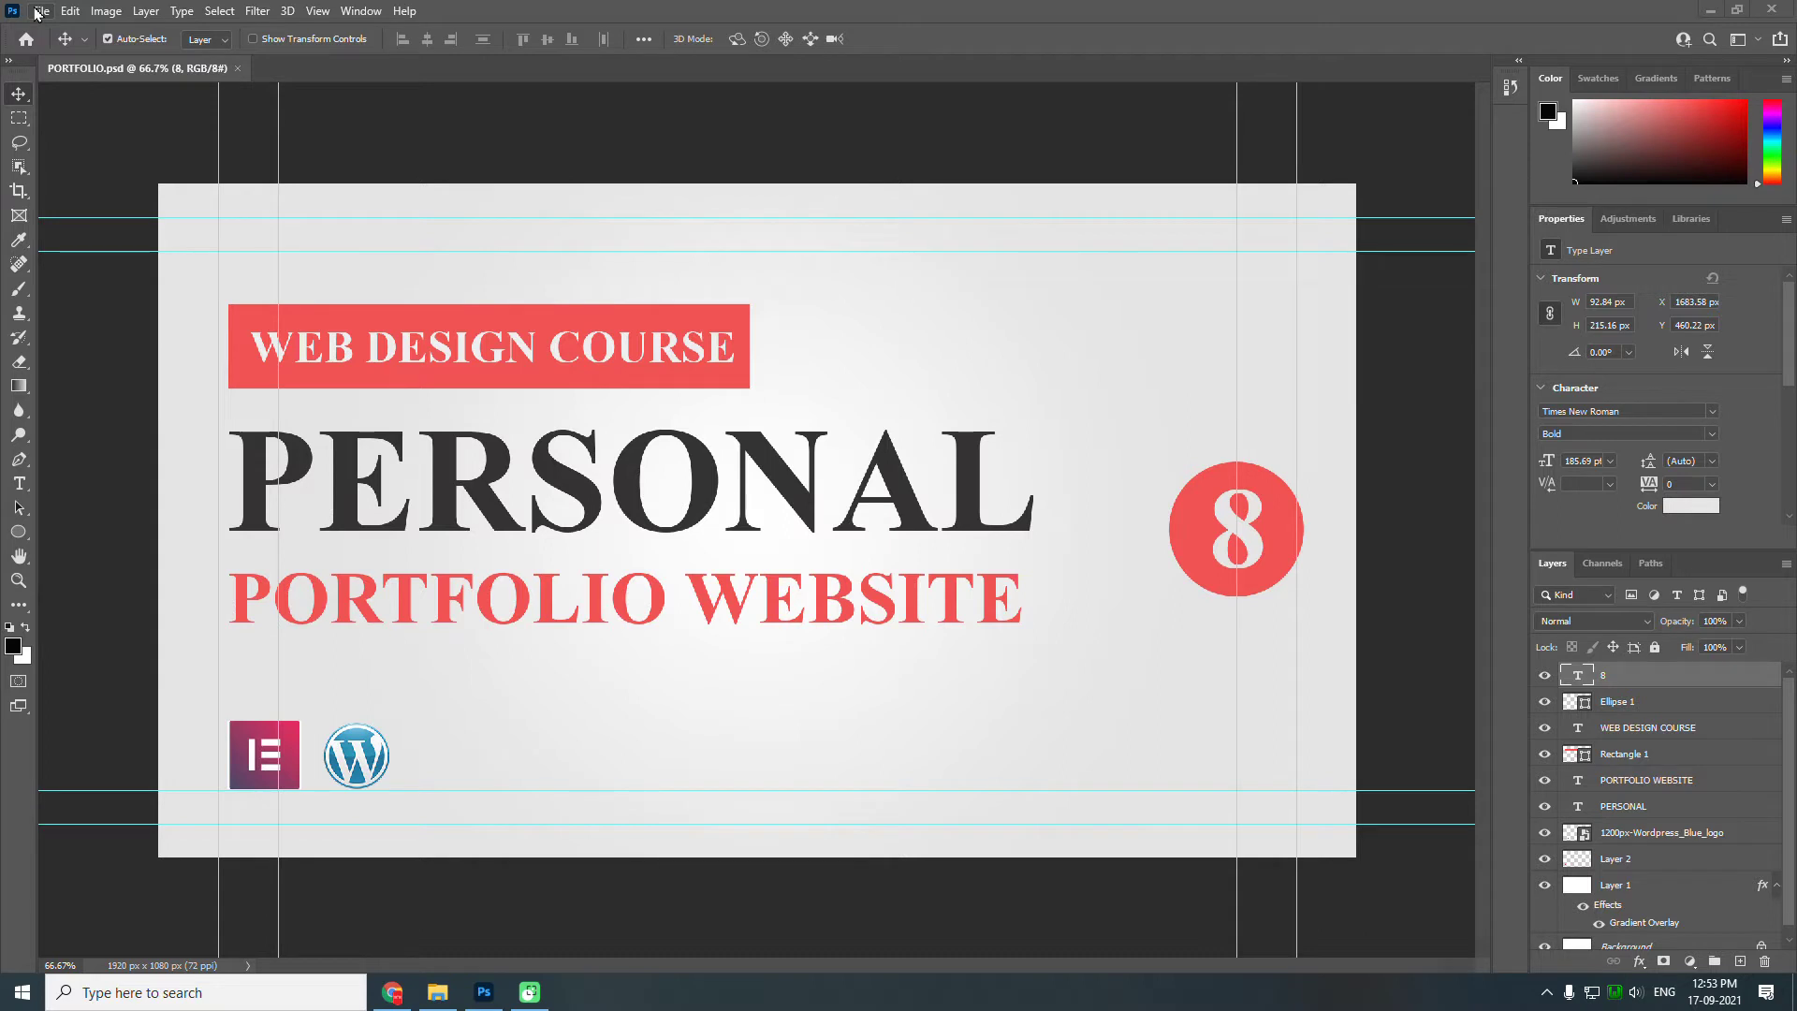
pyautogui.press('space')
pyautogui.click(37, 13)
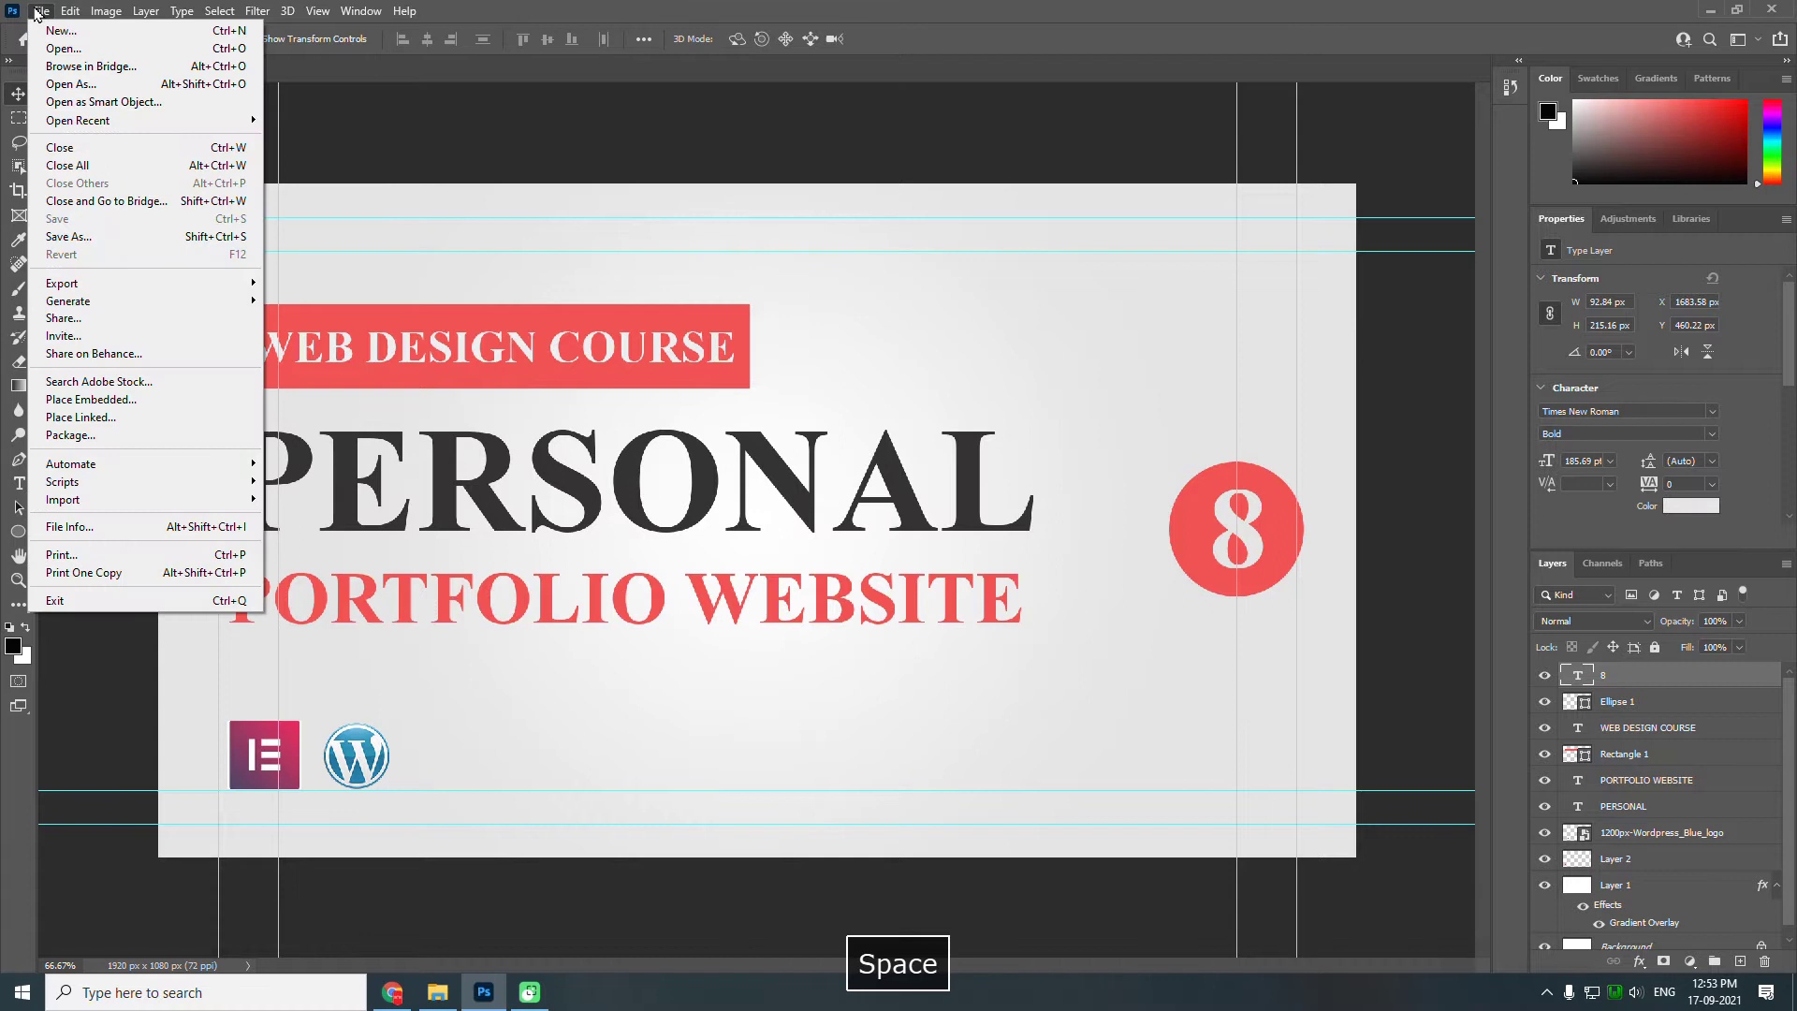
pyautogui.click(107, 242)
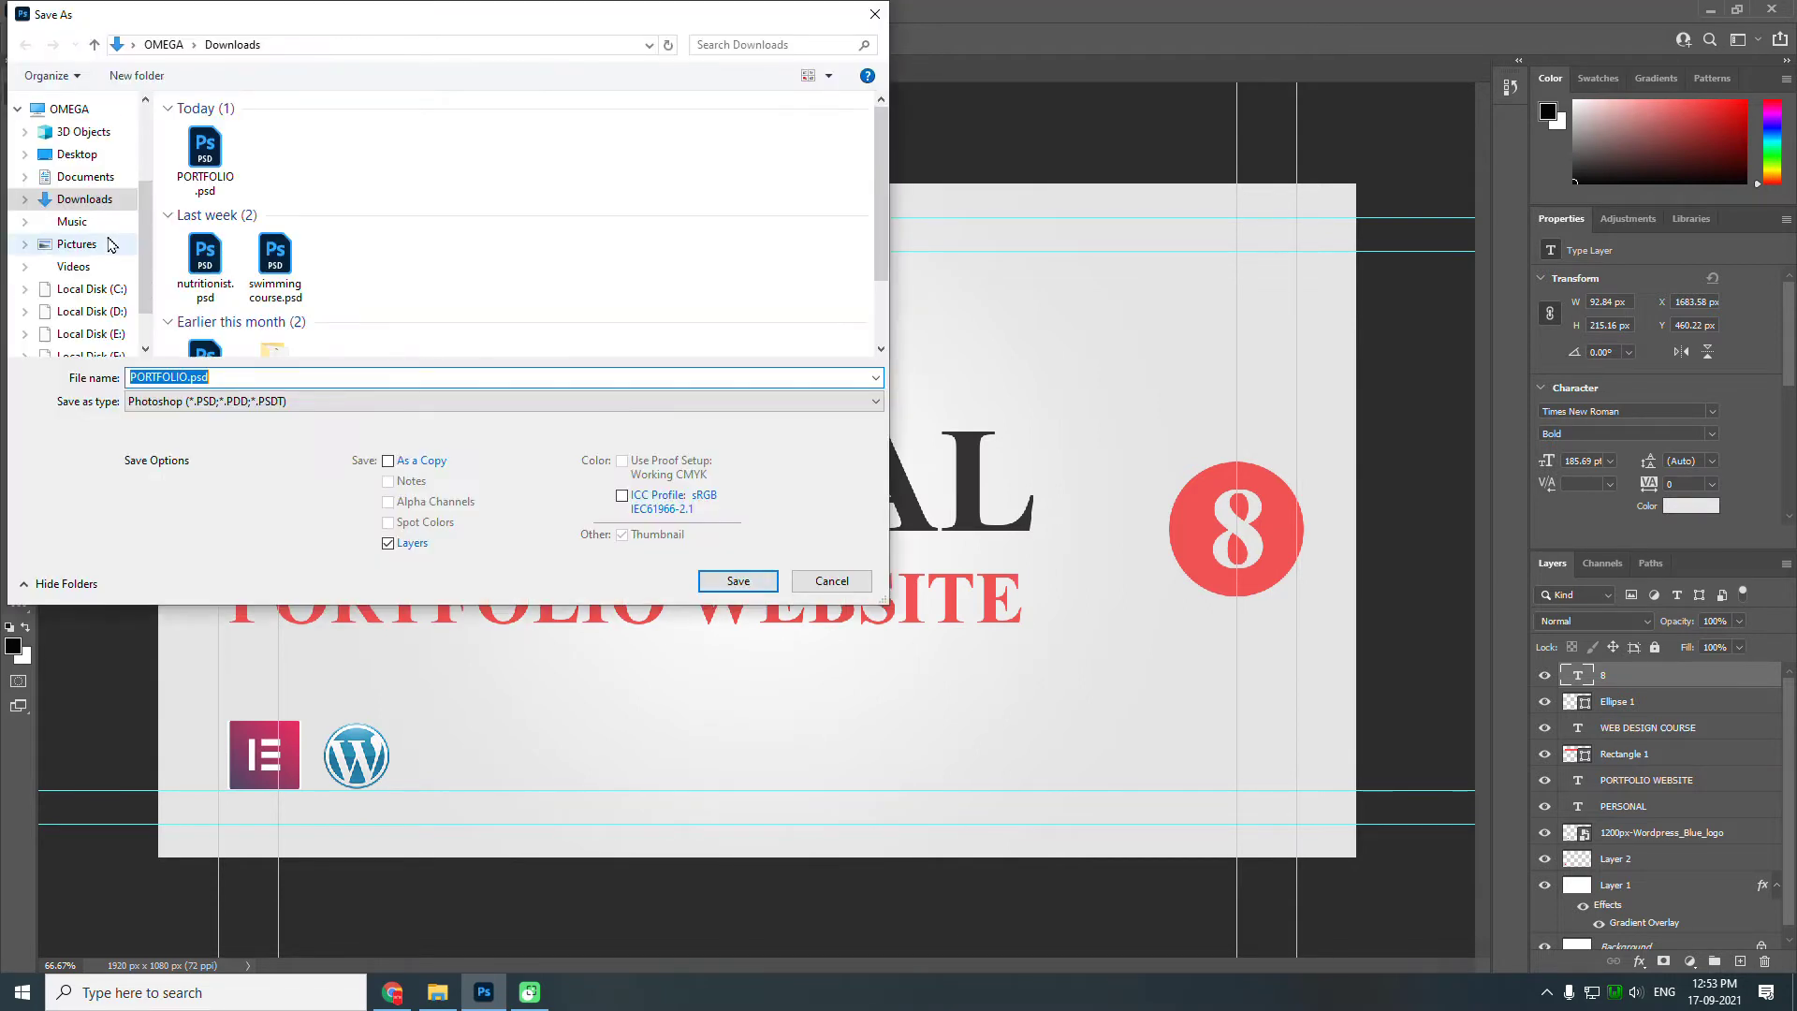
pyautogui.click(306, 402)
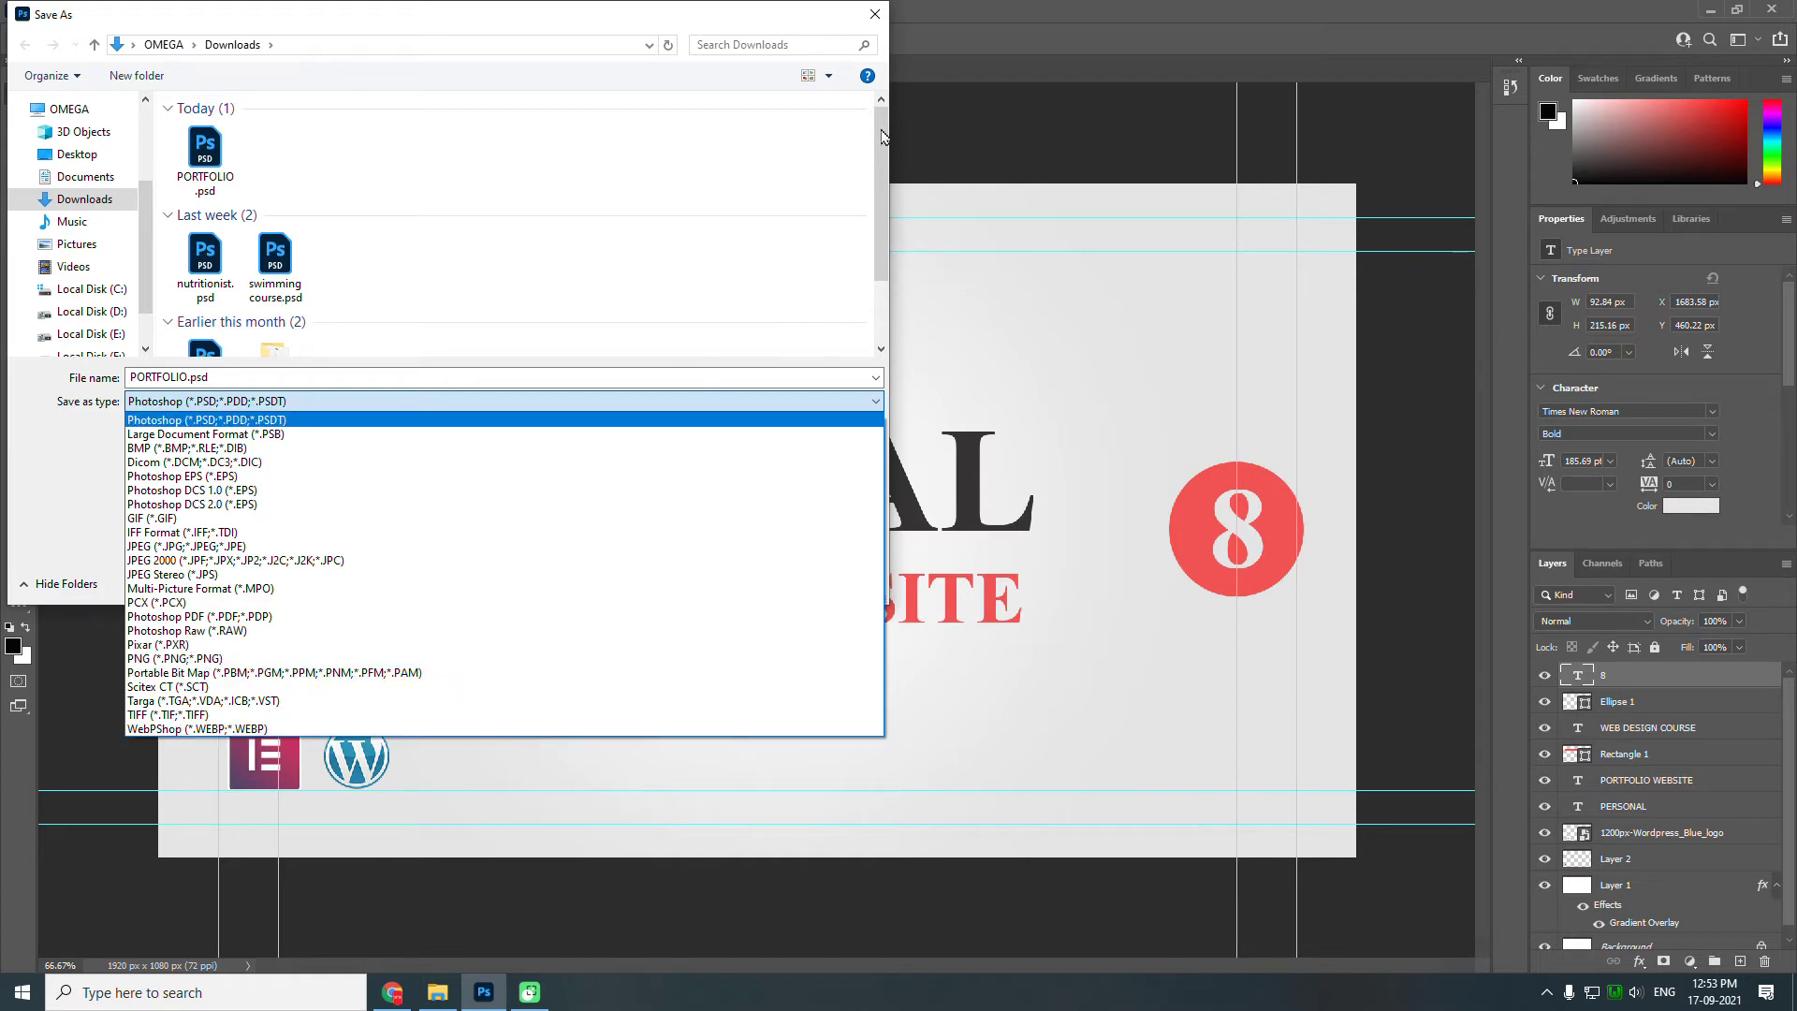
pyautogui.click(875, 23)
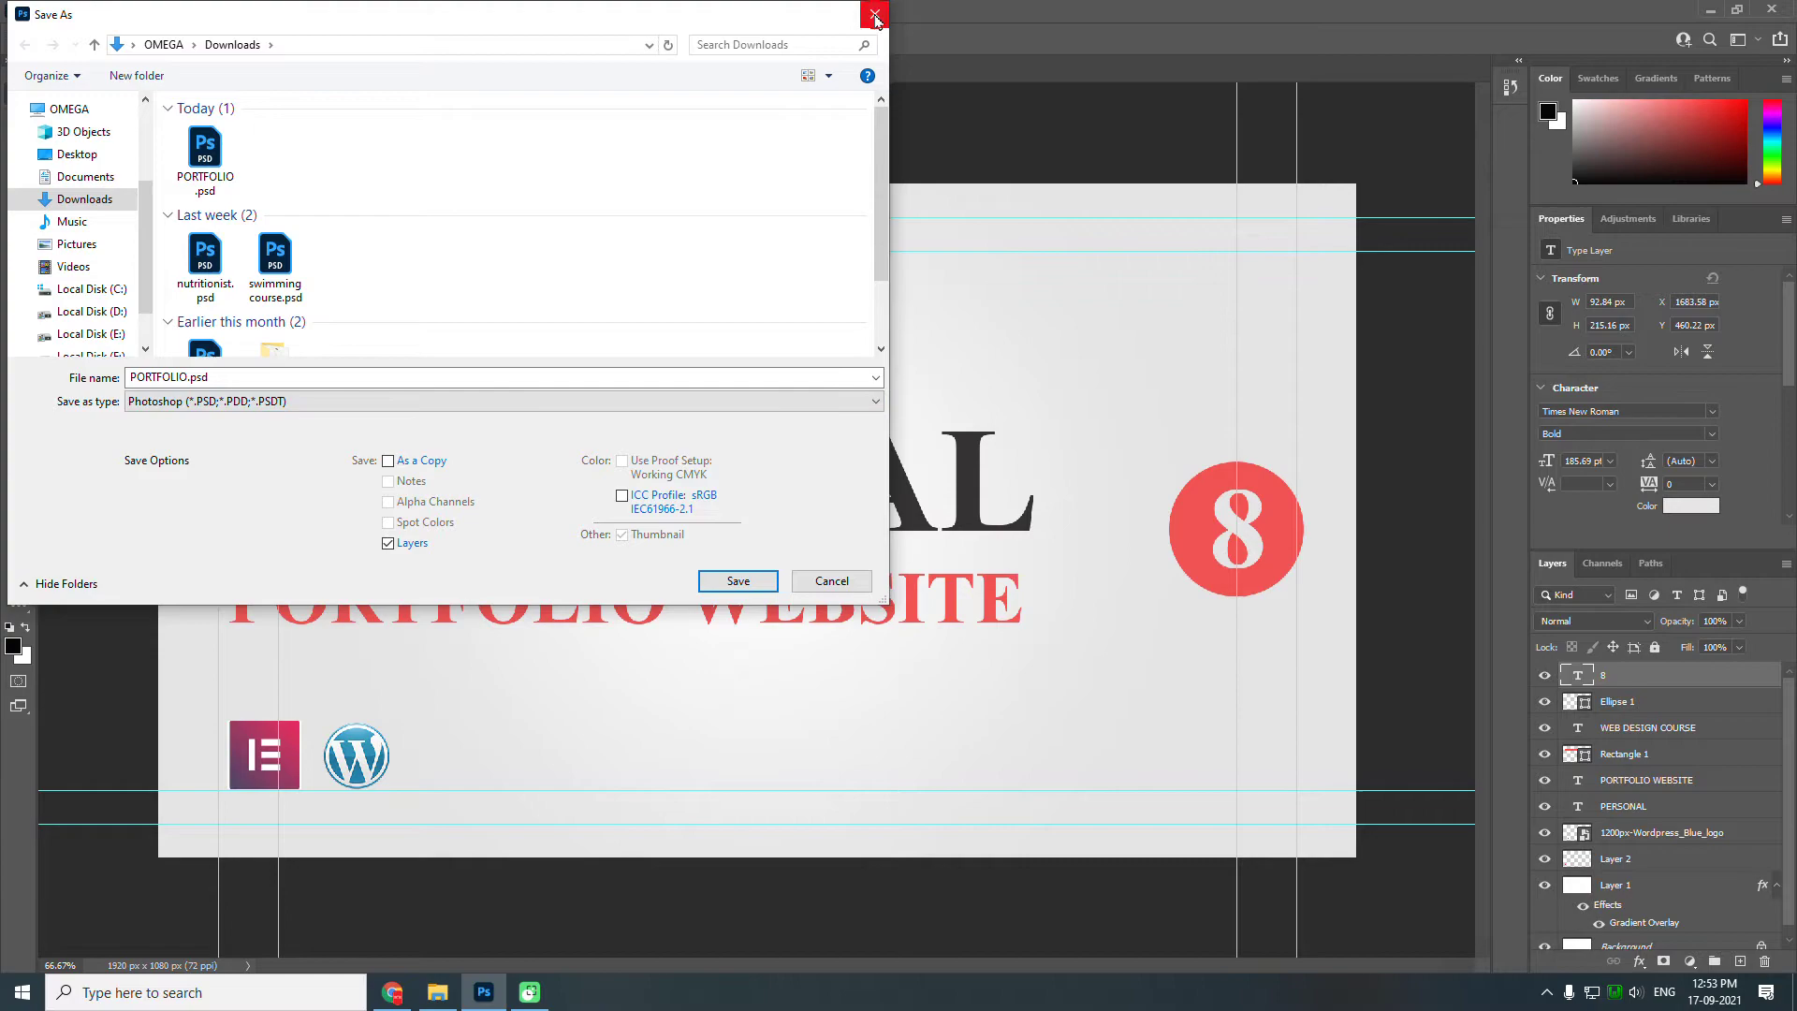
pyautogui.click(874, 15)
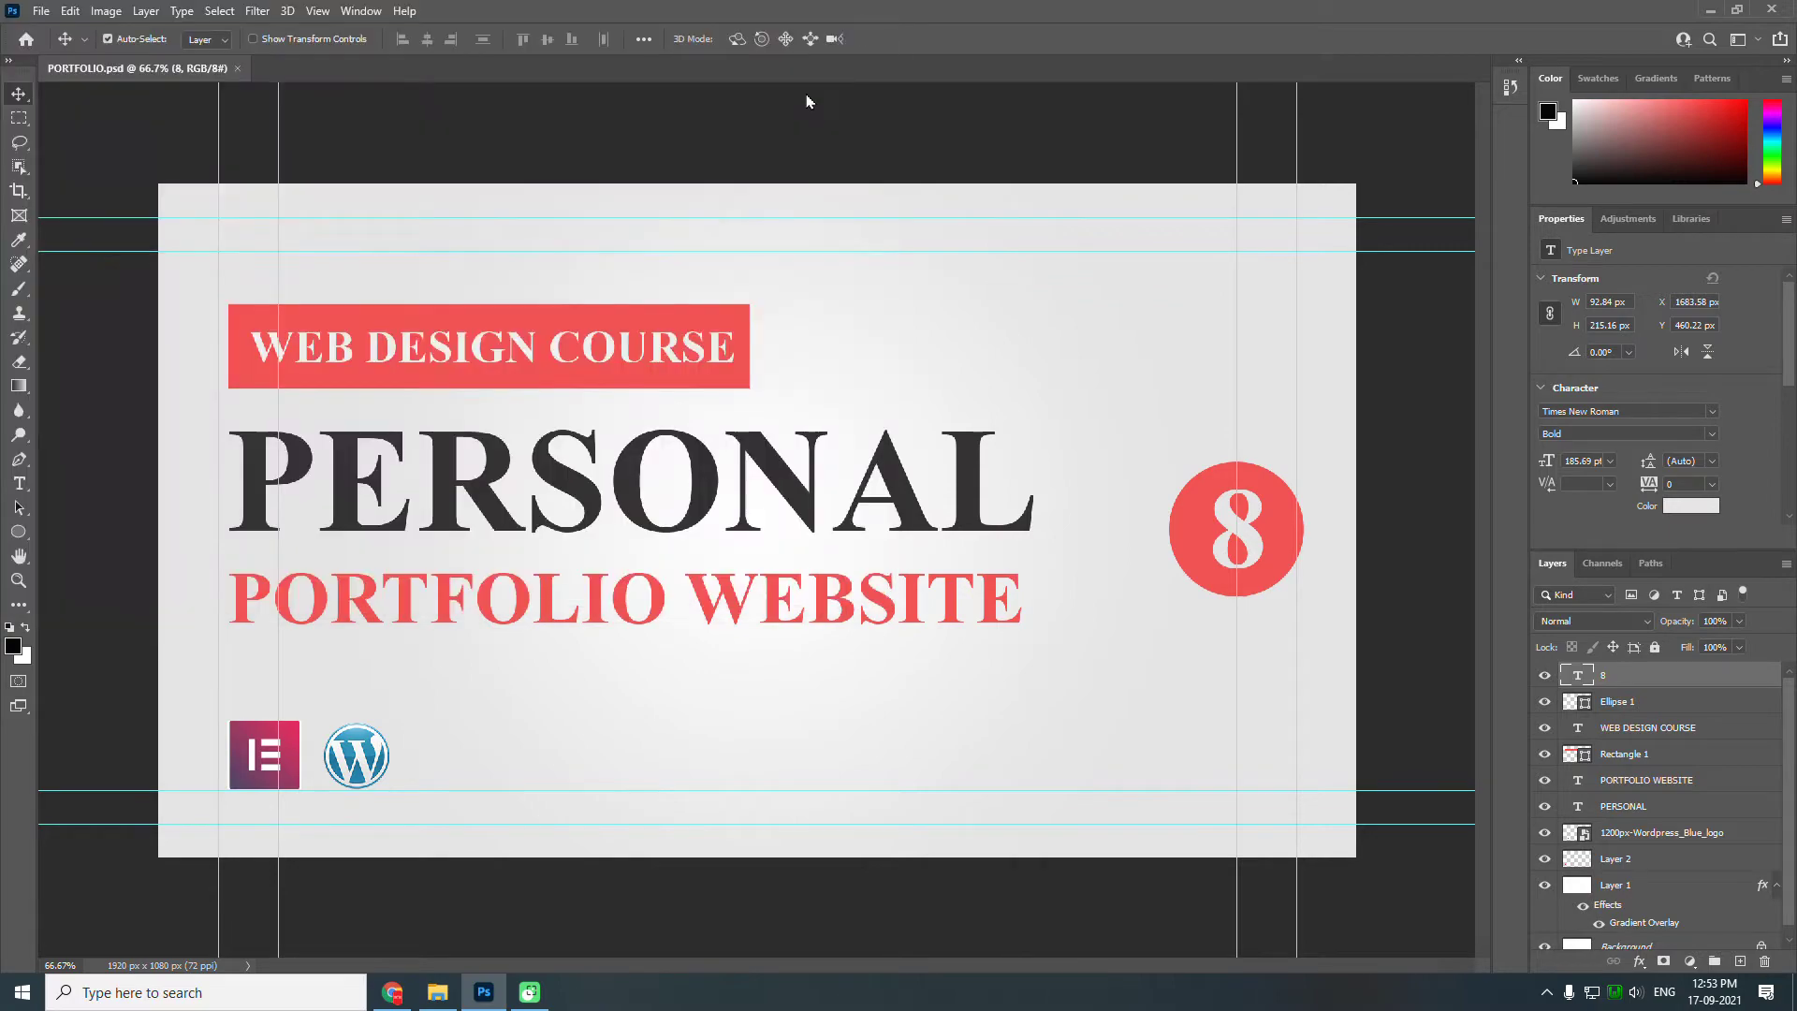
# Search Google for 'webpshop' and open the 'WebPShop | Google Developers' page.
pyautogui.click(403, 996)
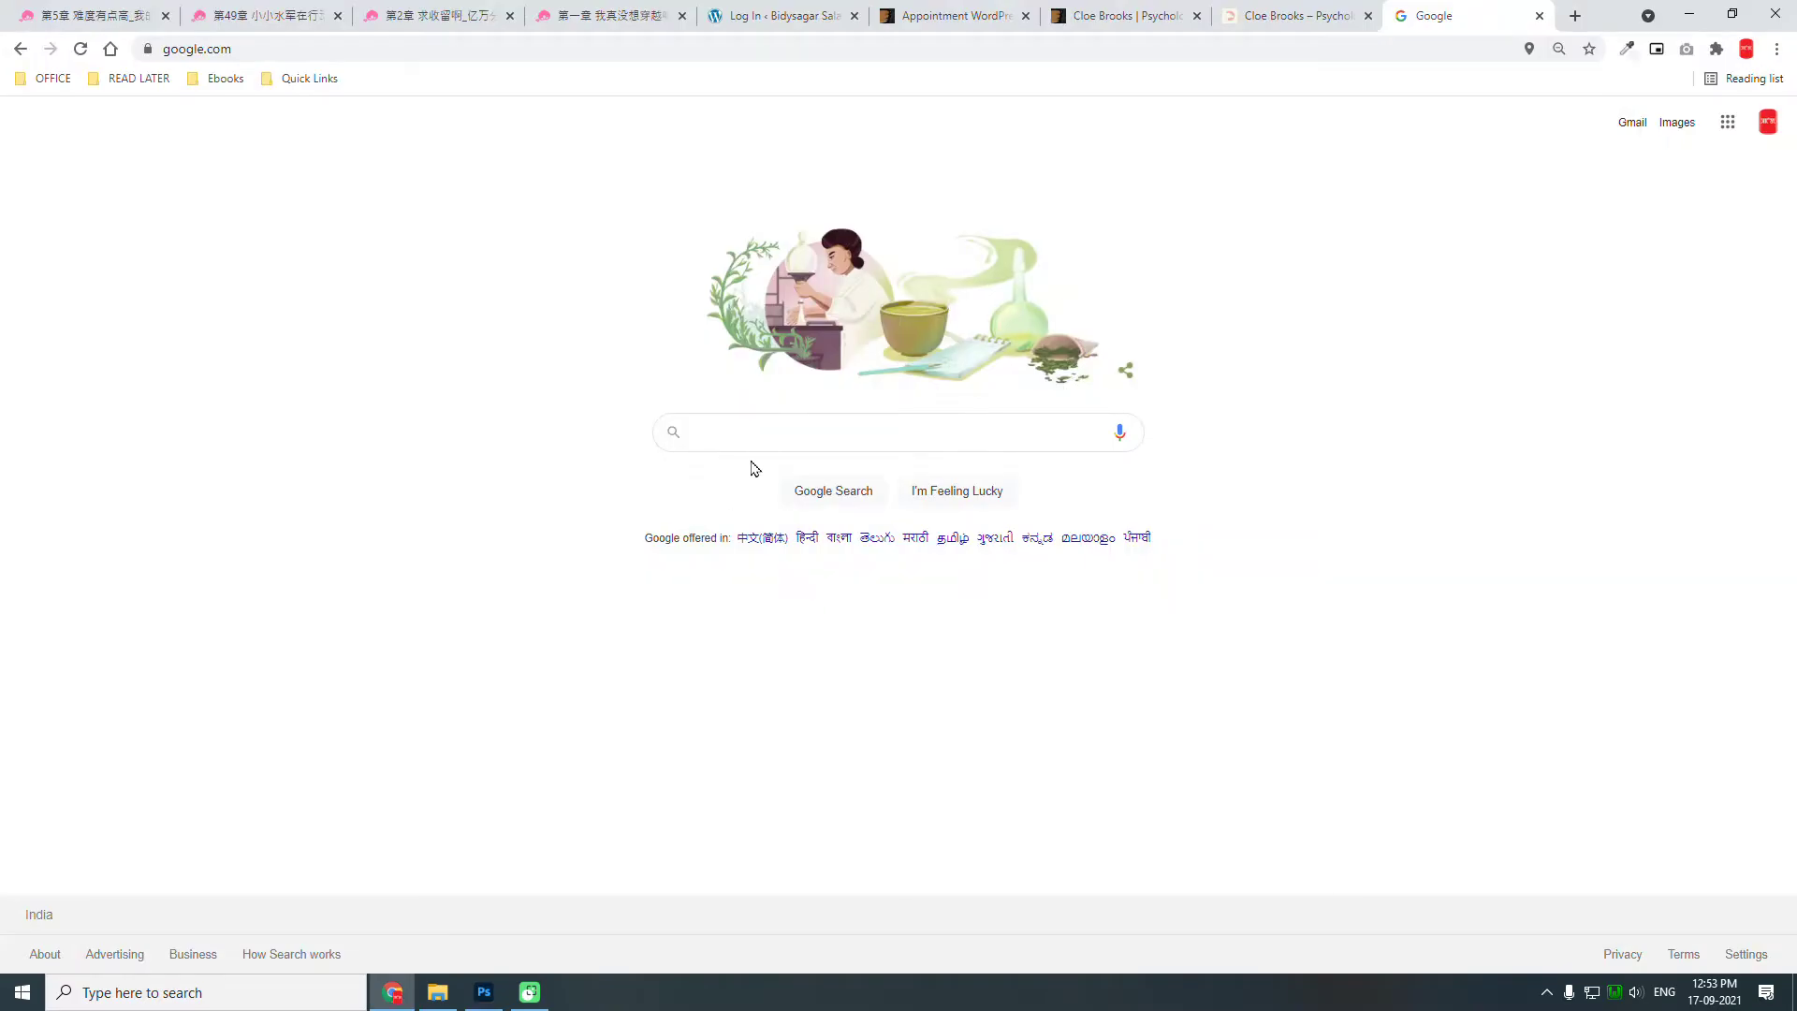
pyautogui.write('we')
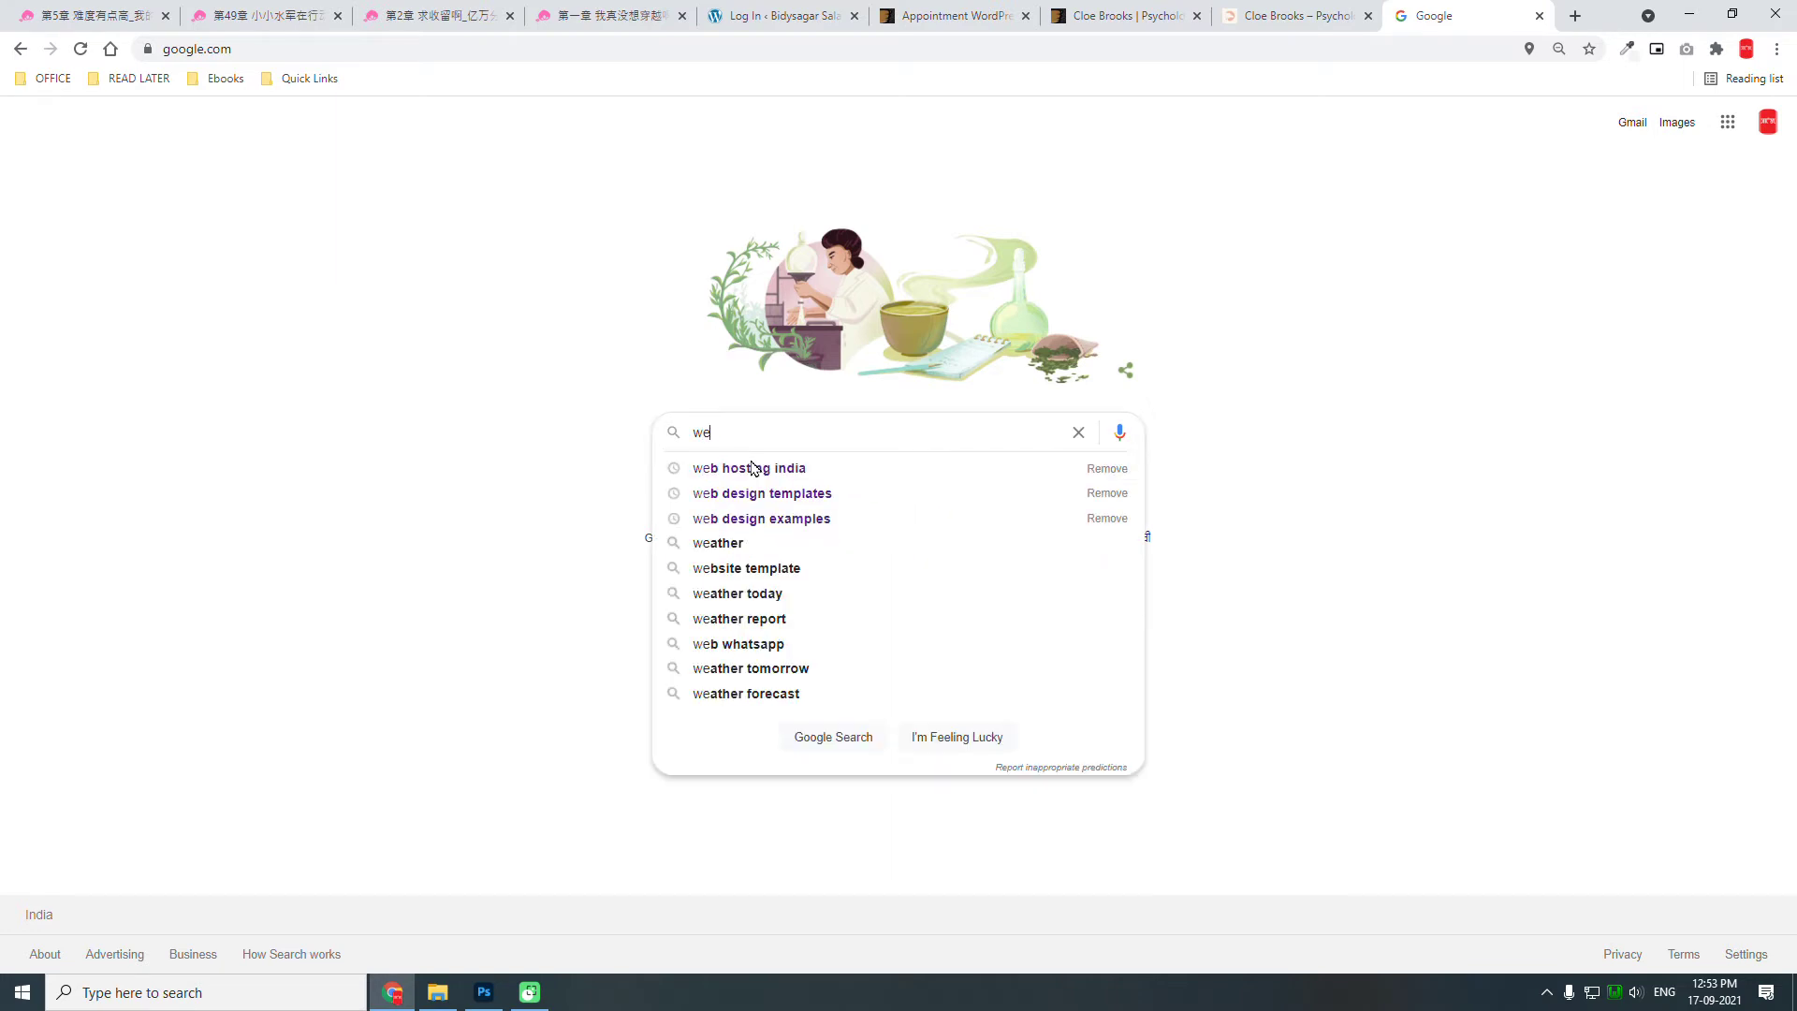
pyautogui.write('bpshop')
pyautogui.press('Return')
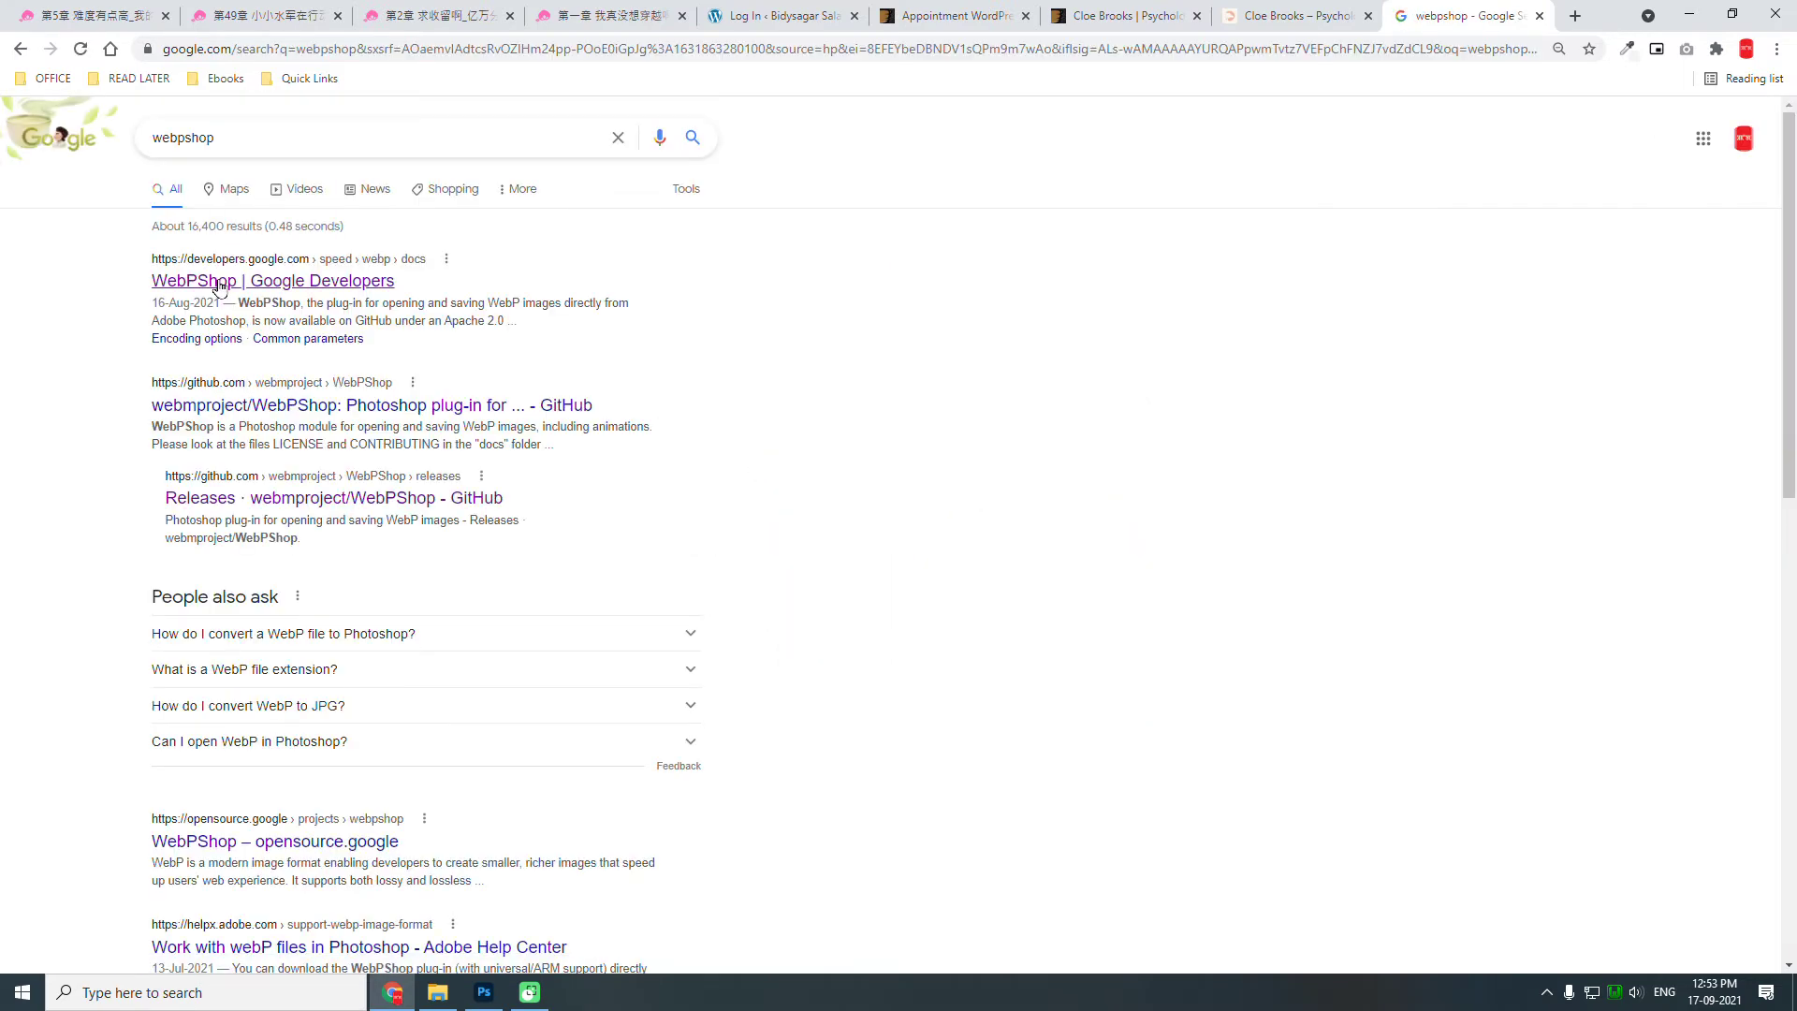
pyautogui.click(281, 288)
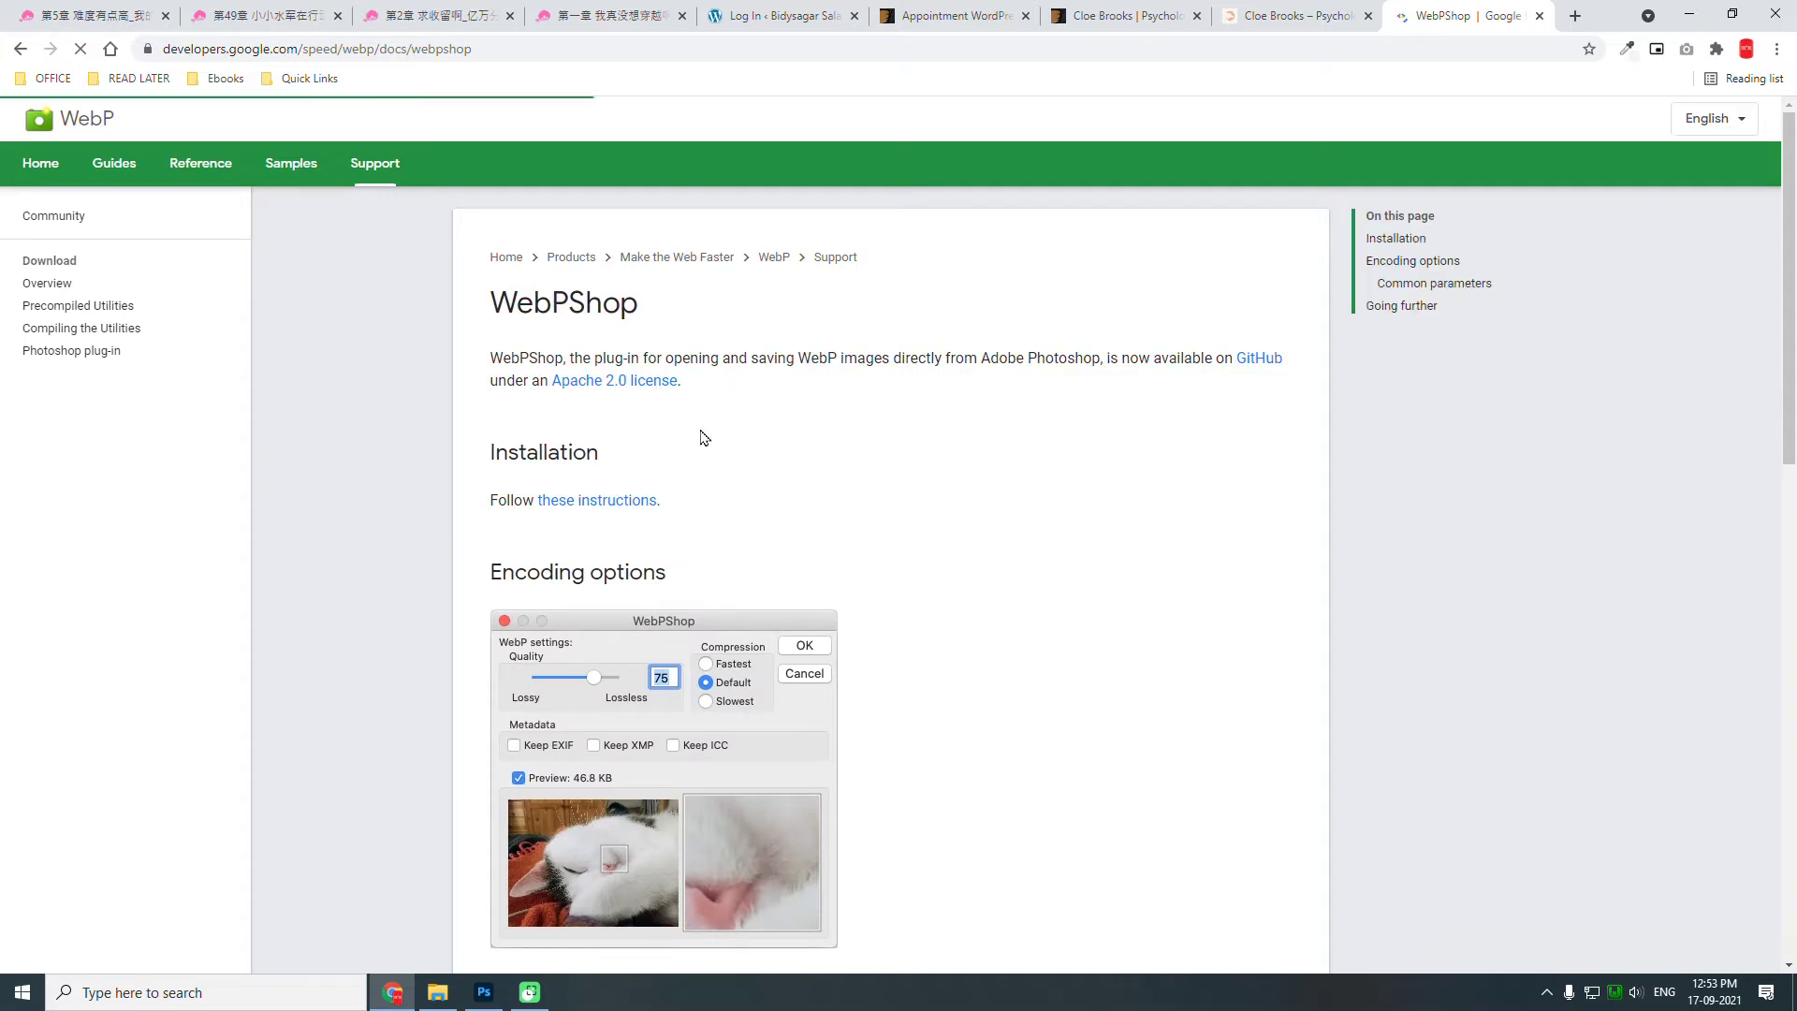
# Download WebPShop_0_3_3_Win_x64.8bi from the GitHub 0.3.3 release assets into Downloads.
pyautogui.click(1255, 361)
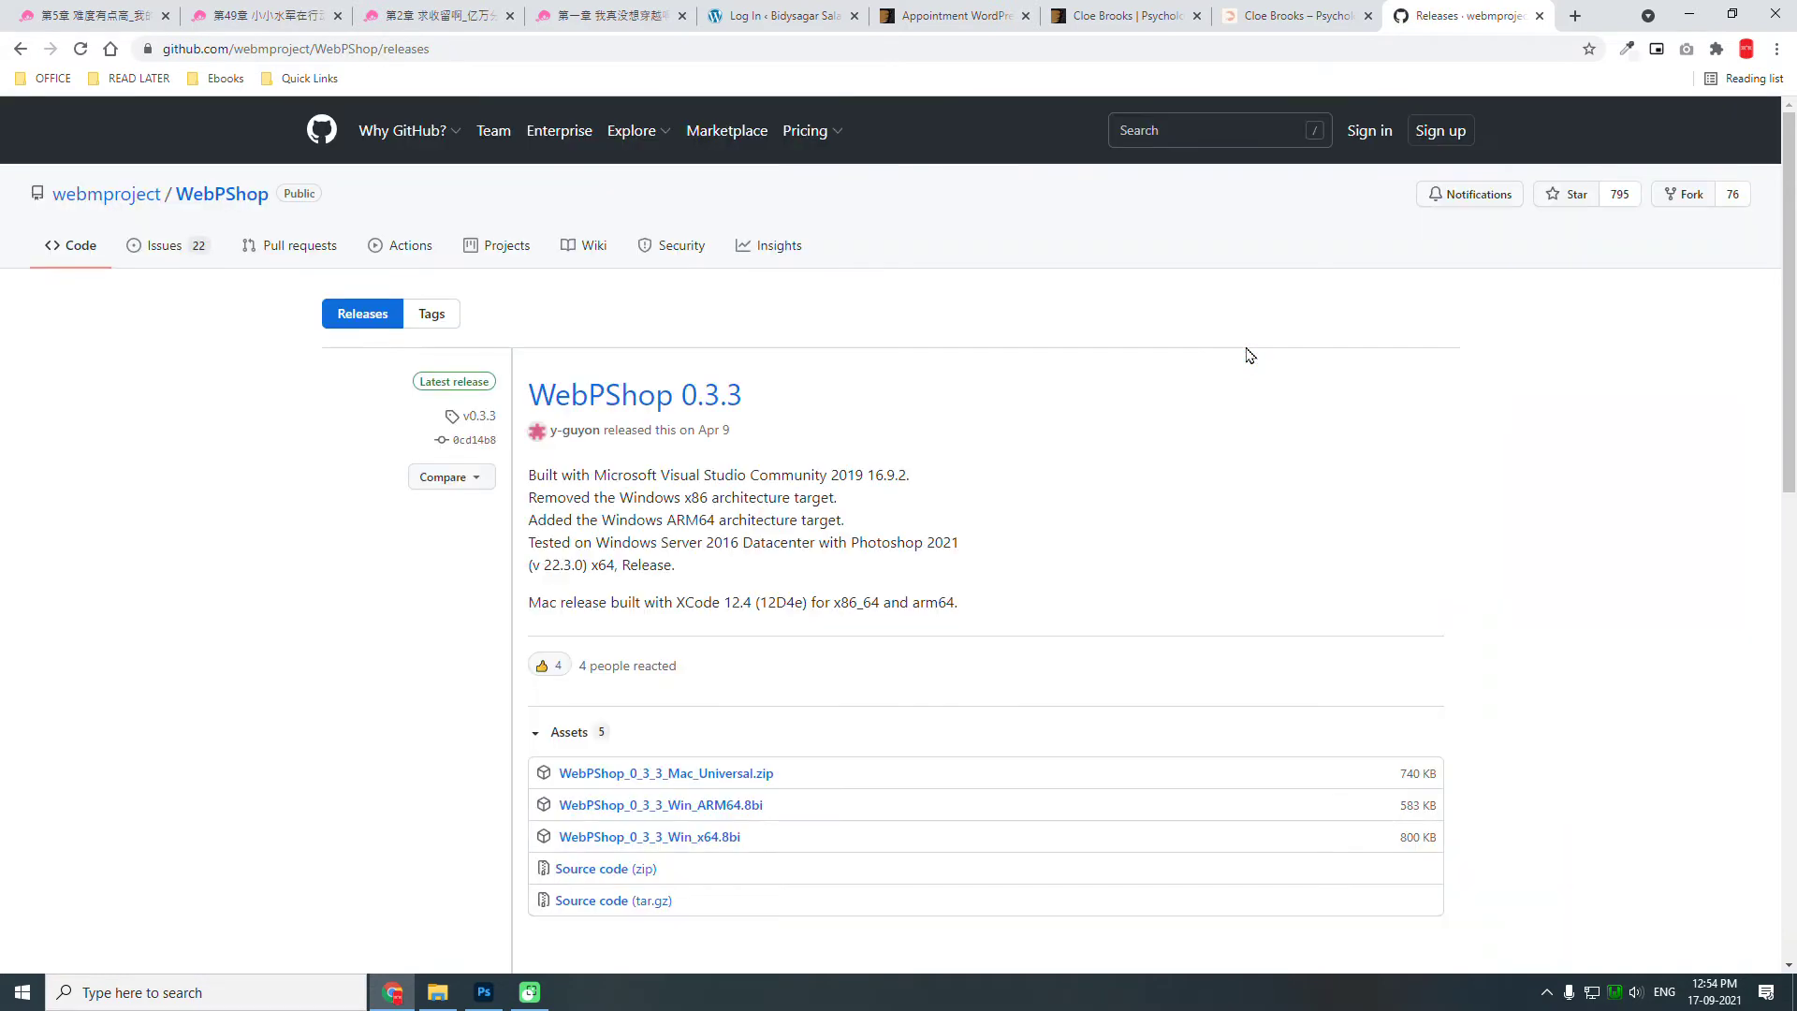
pyautogui.scroll(-2, 730, 704)
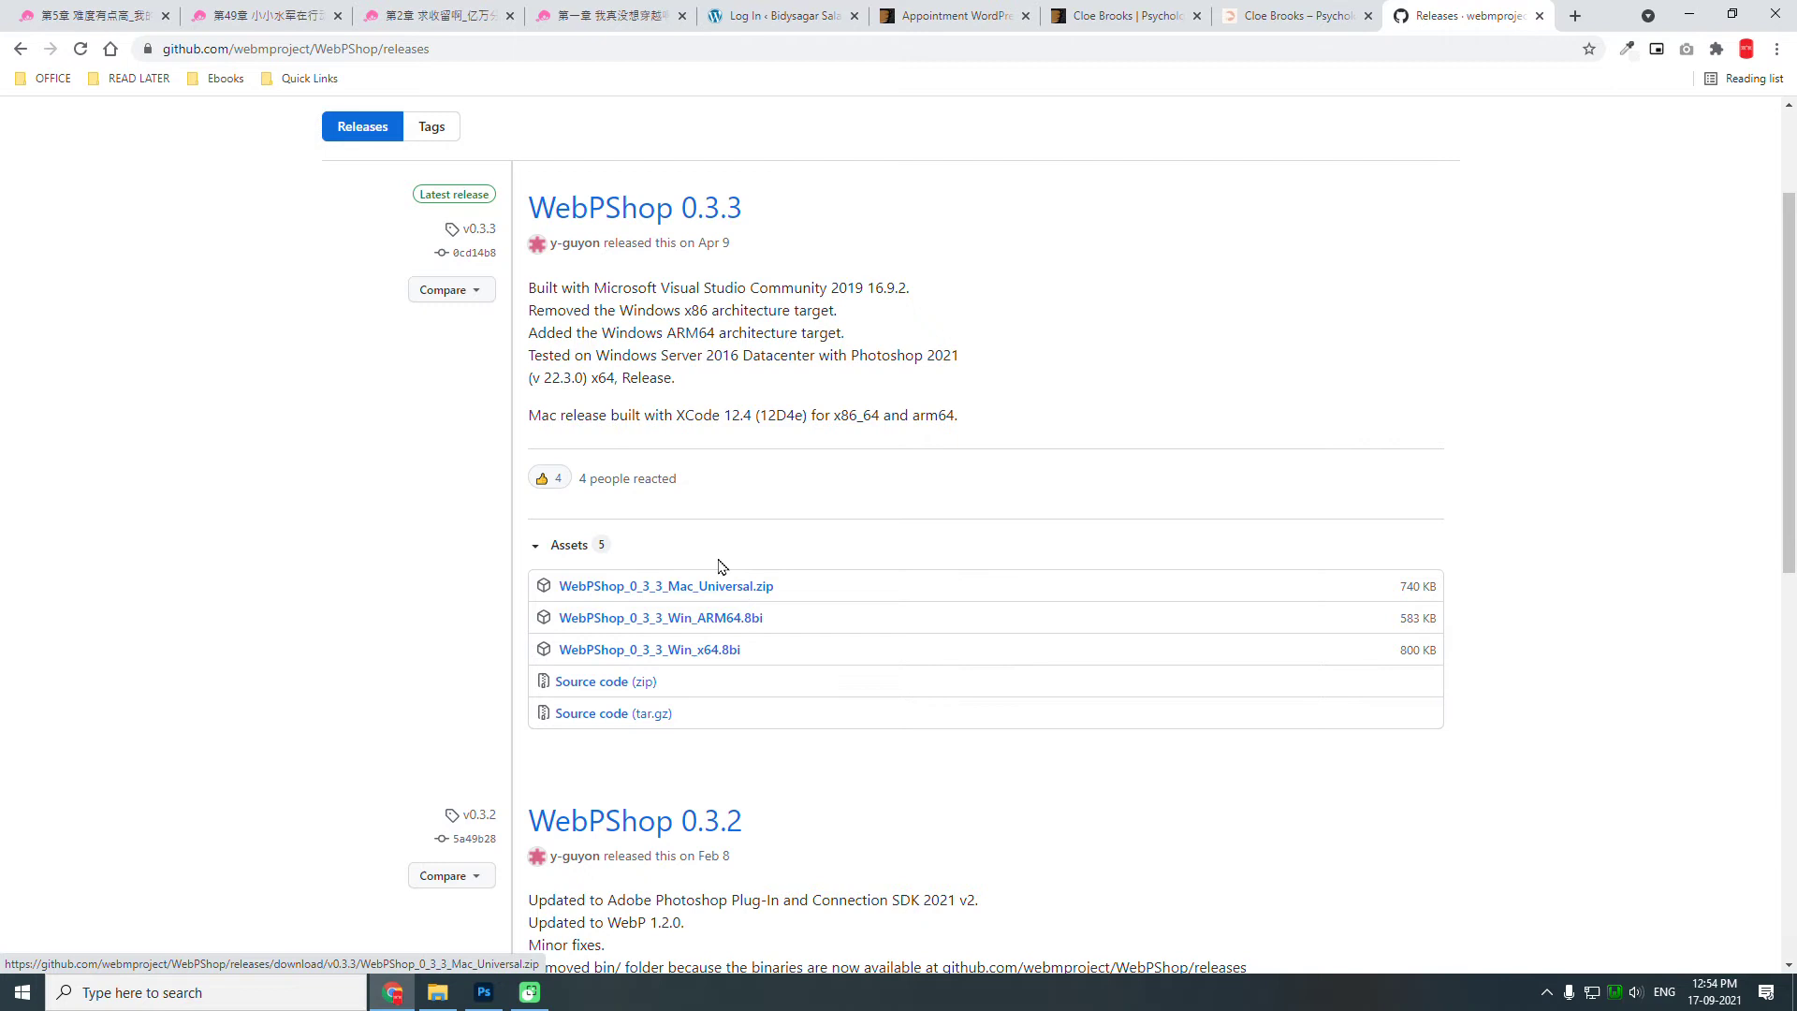
pyautogui.click(719, 653)
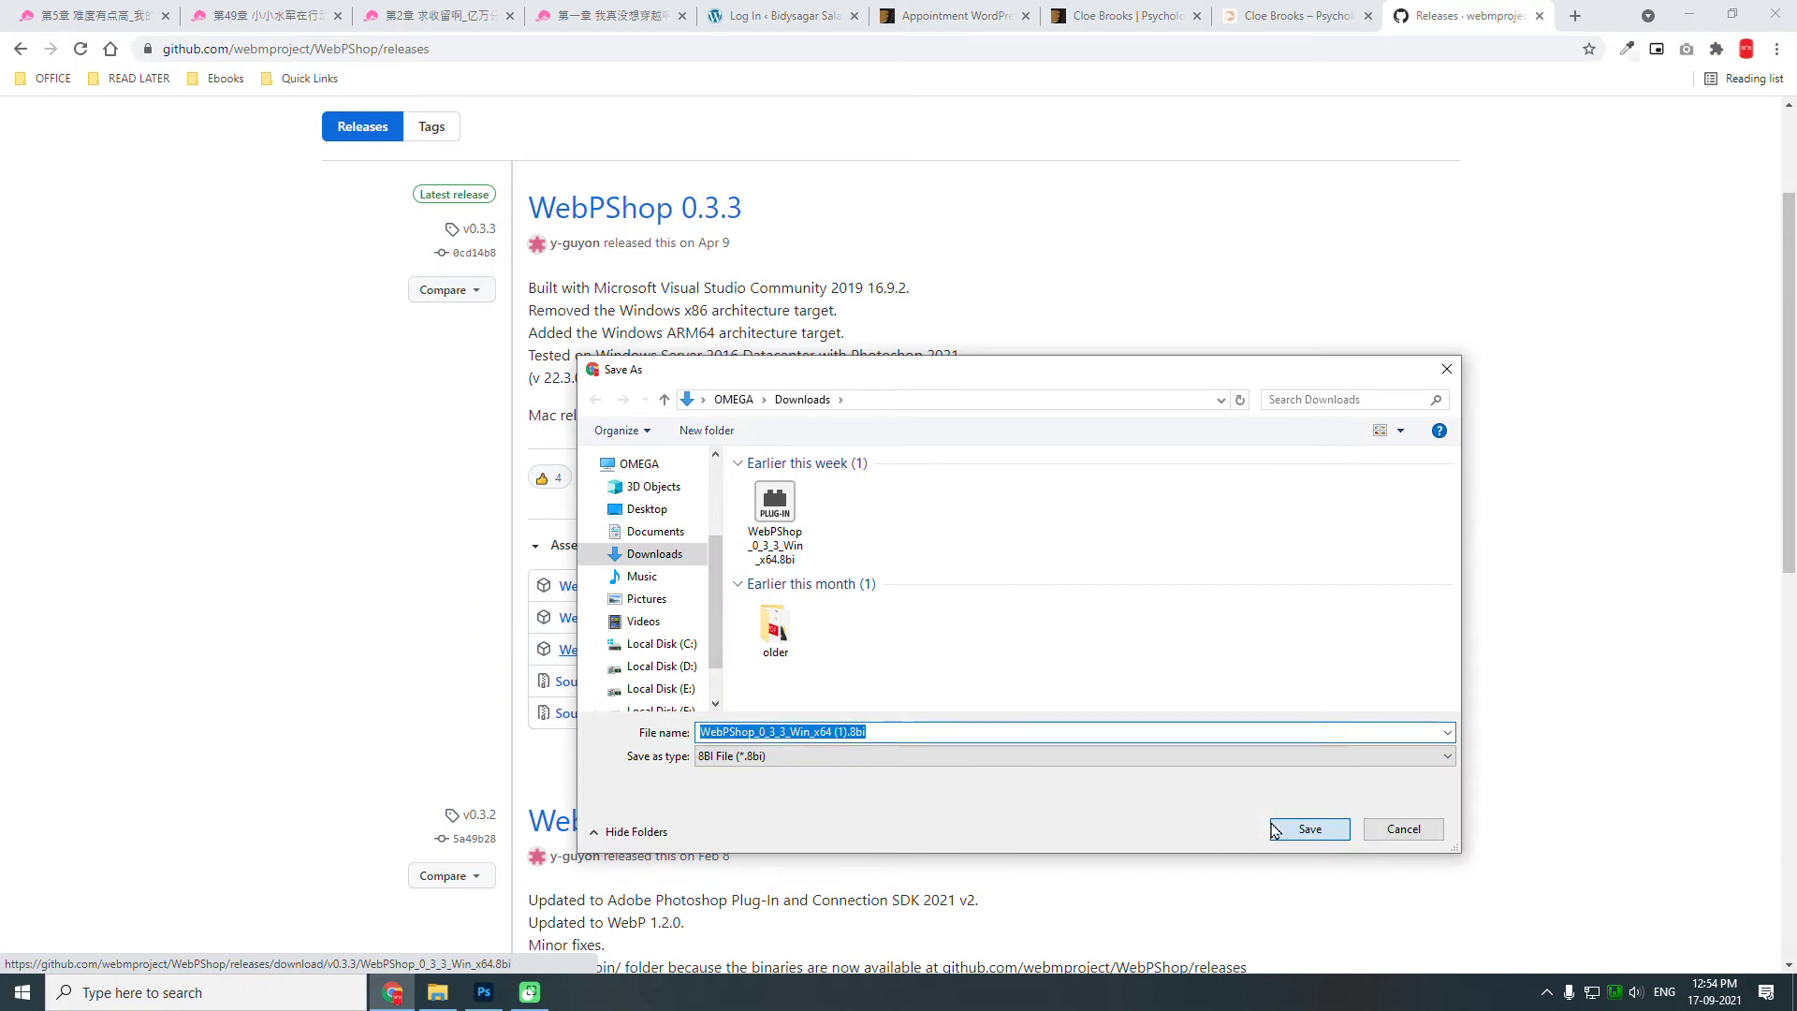
pyautogui.click(1275, 830)
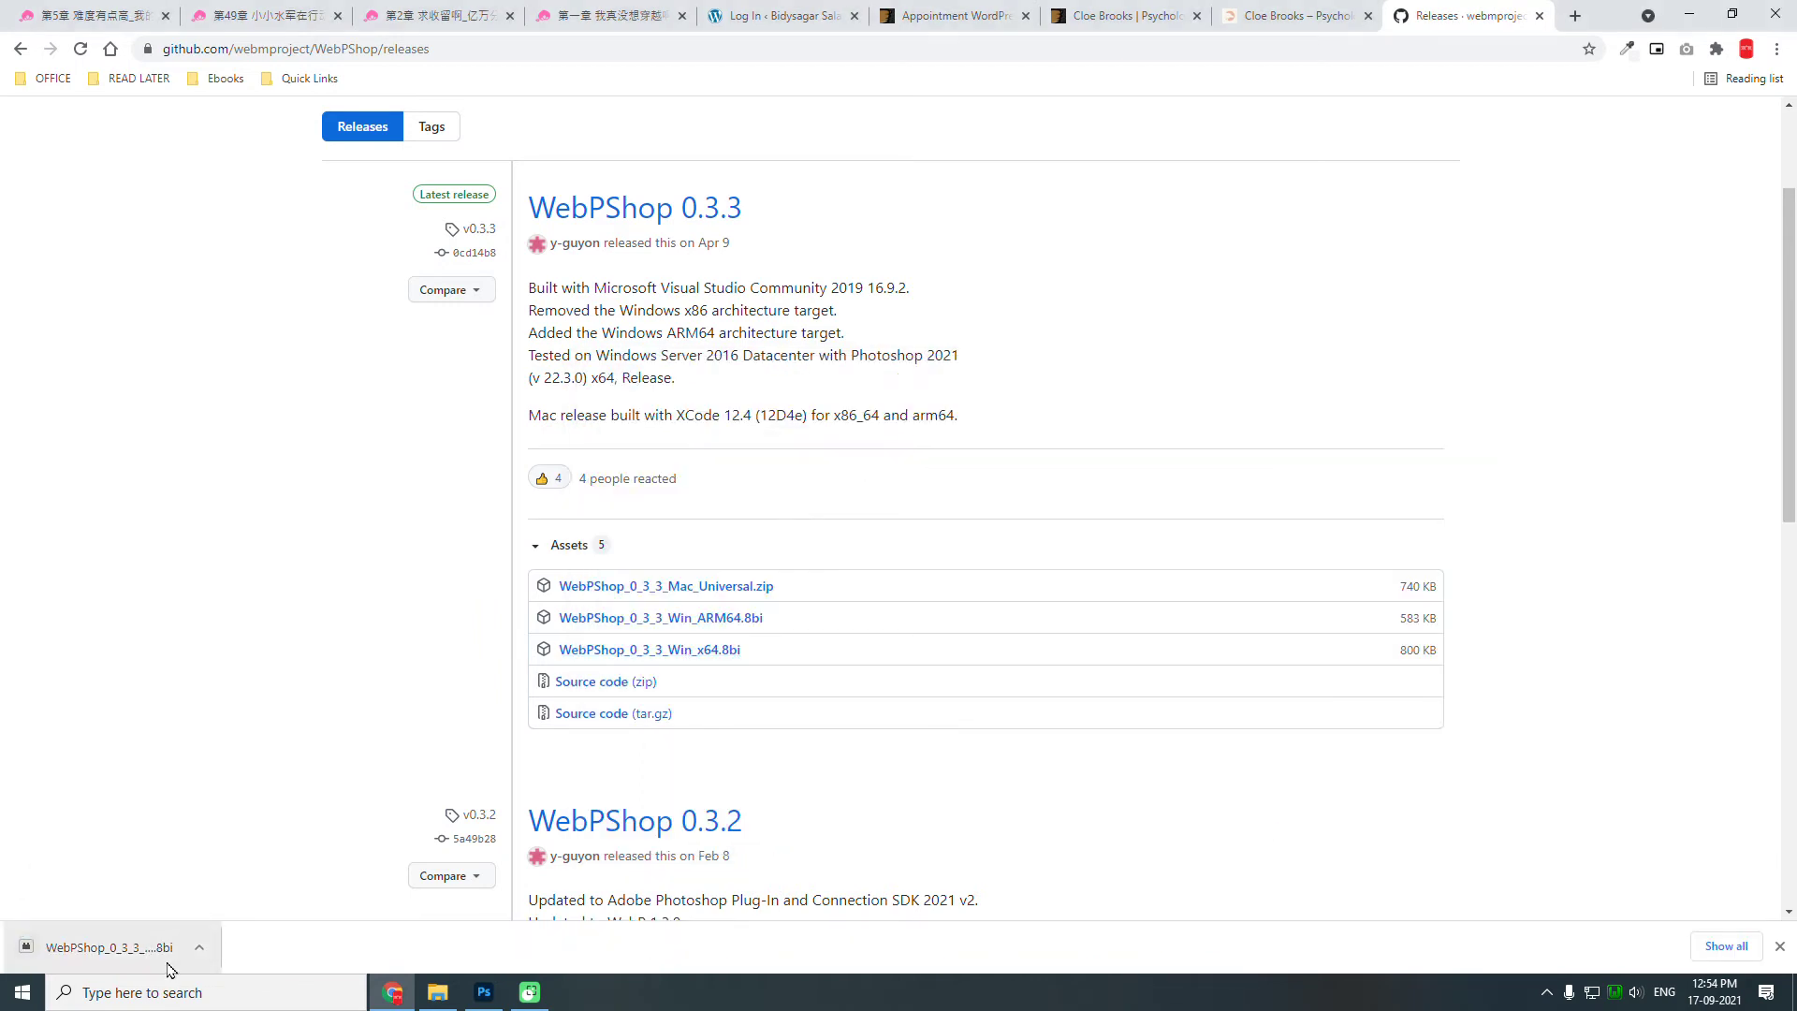
# Browse to C:\Program Files\Adobe\Adobe Photoshop 2021\Plug-ins in File Explorer.
pyautogui.click(448, 999)
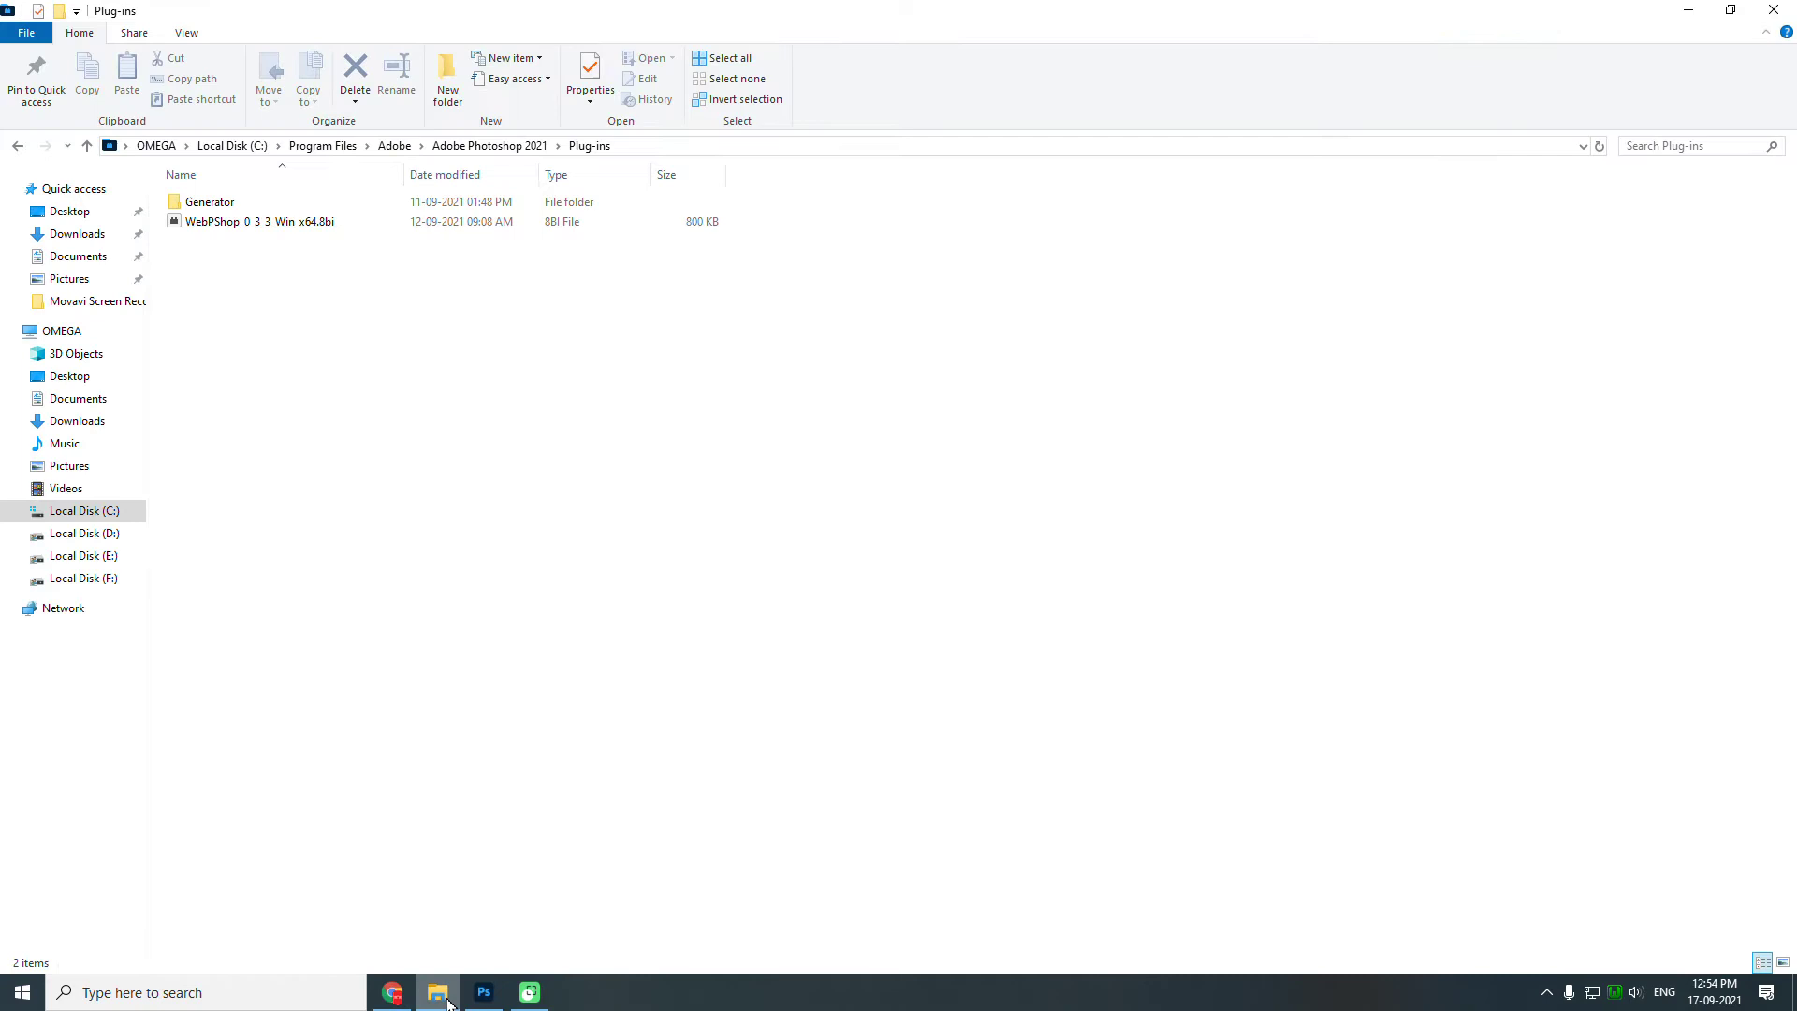
pyautogui.click(113, 518)
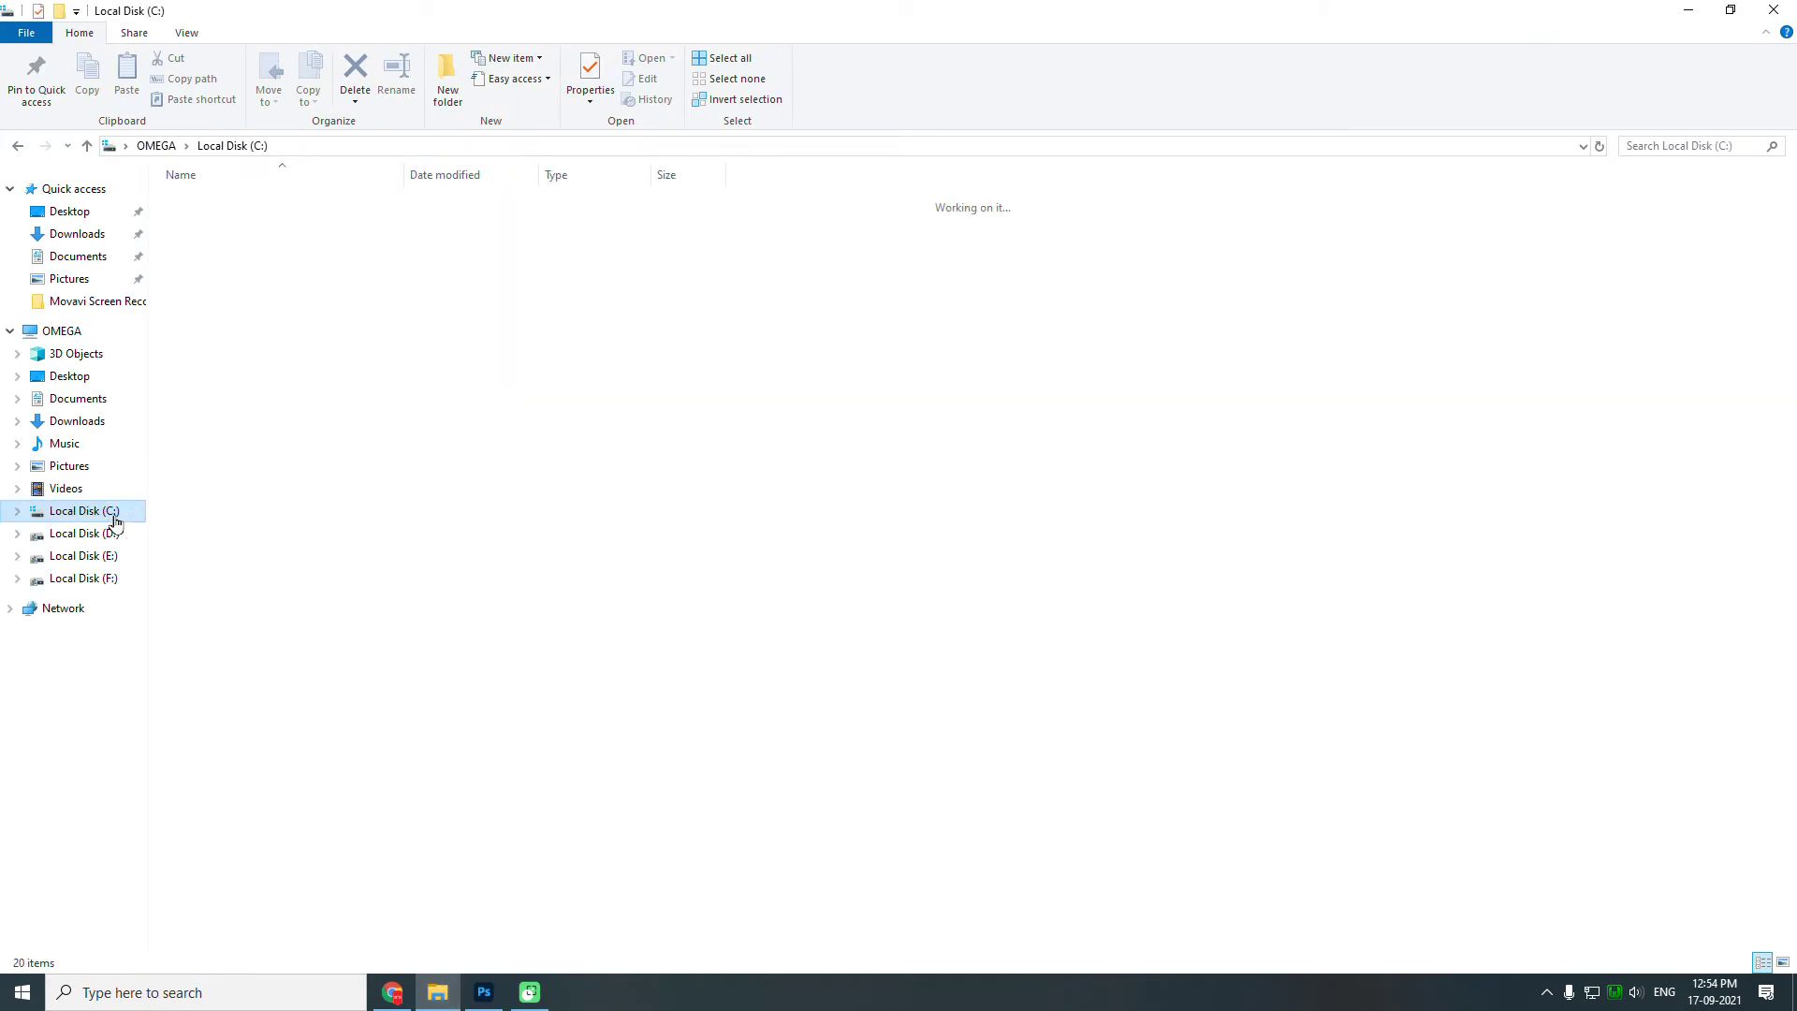
pyautogui.click(238, 363)
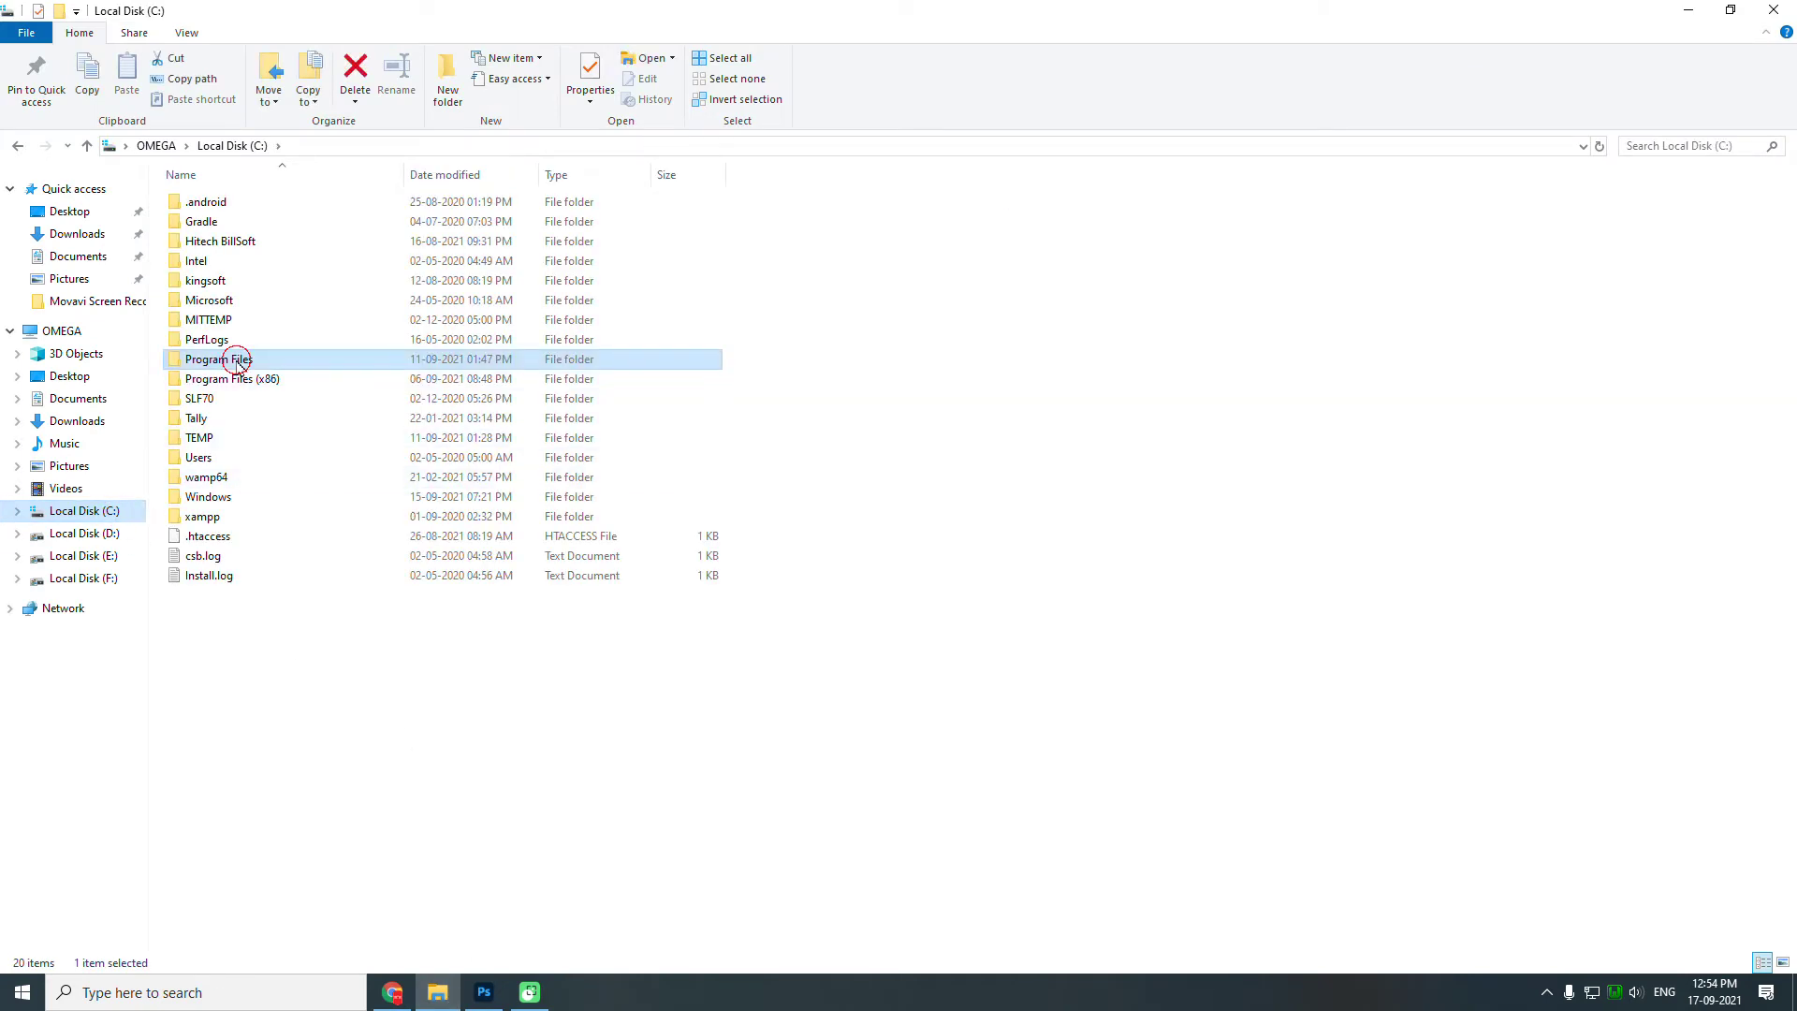
pyautogui.doubleClick(238, 364)
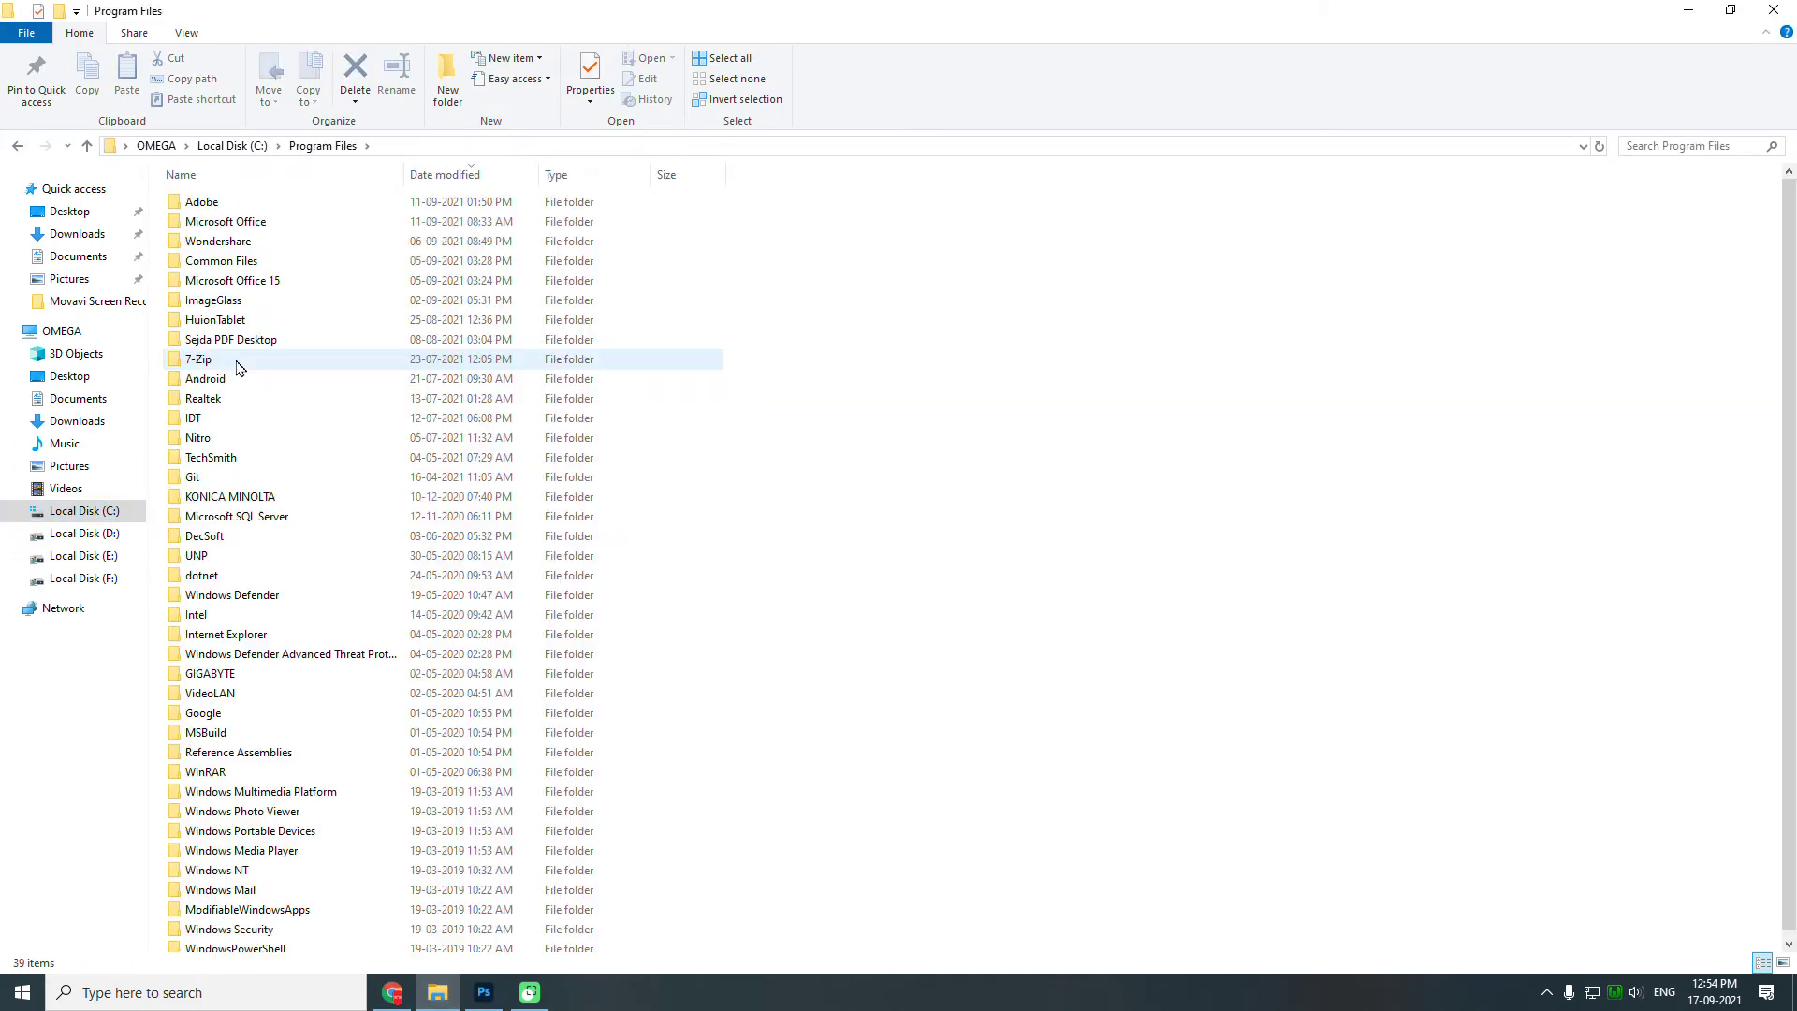
pyautogui.doubleClick(209, 208)
pyautogui.click(233, 229)
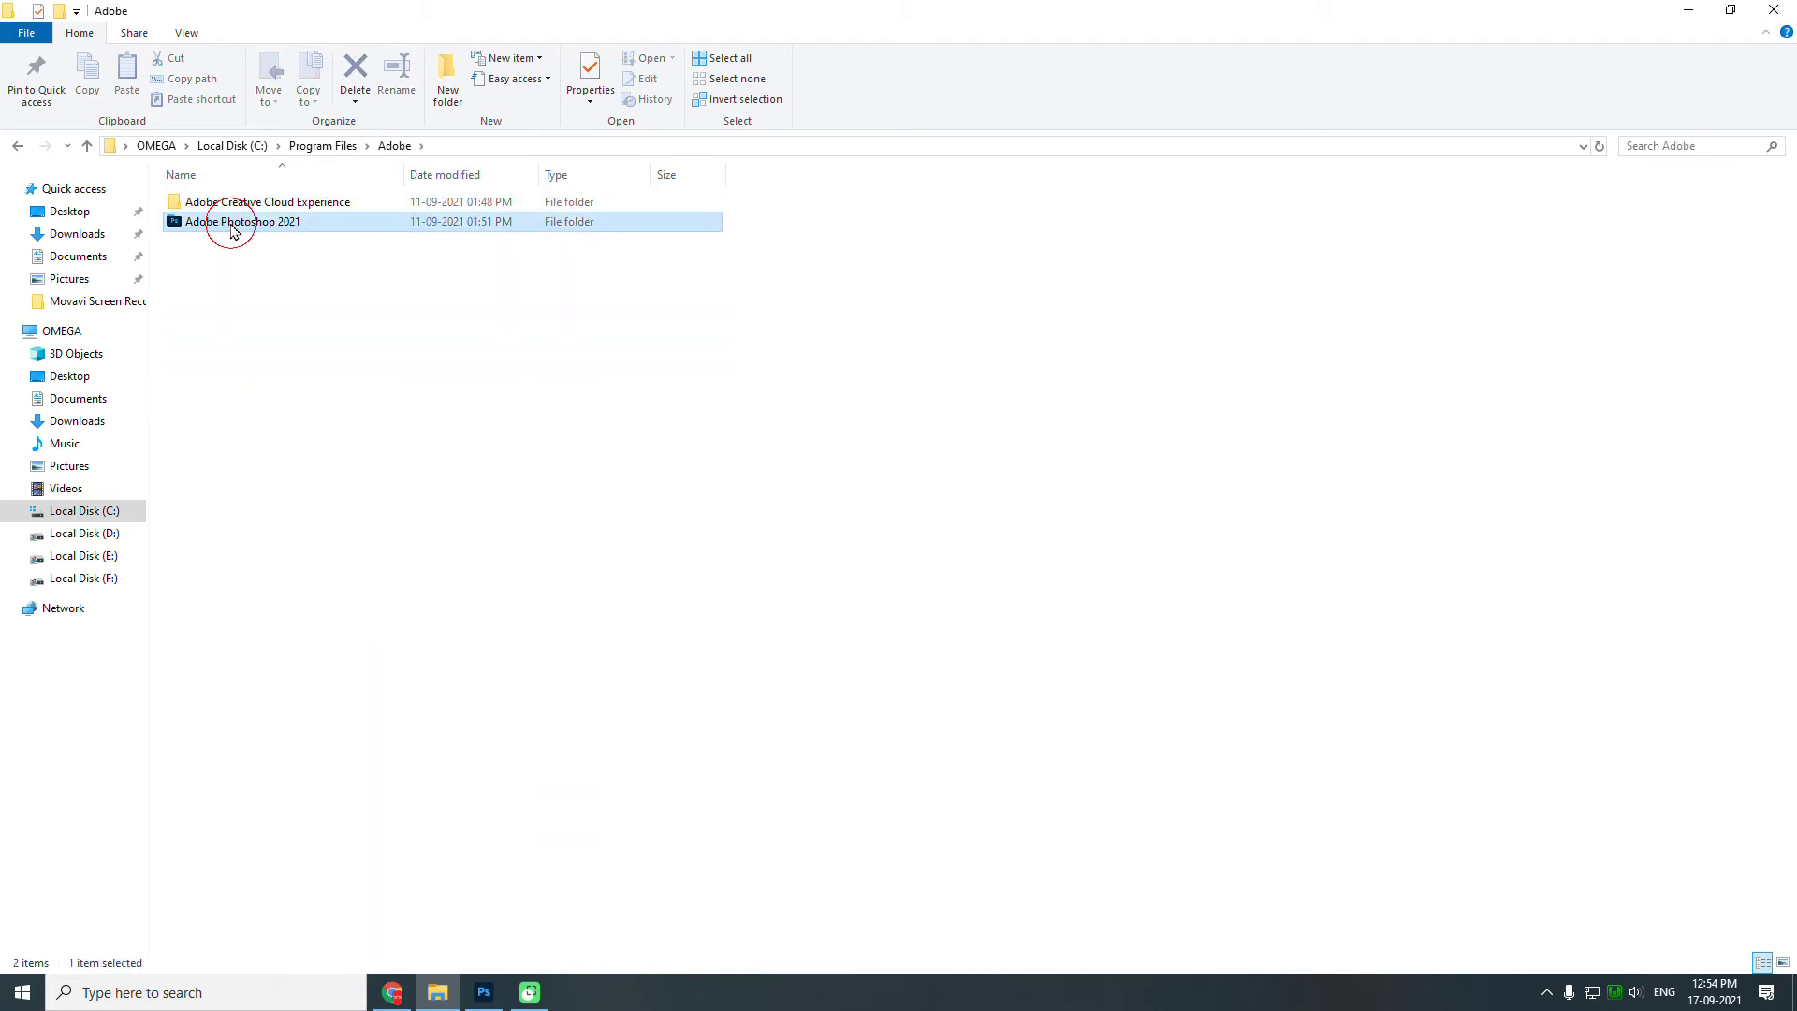
pyautogui.doubleClick(233, 228)
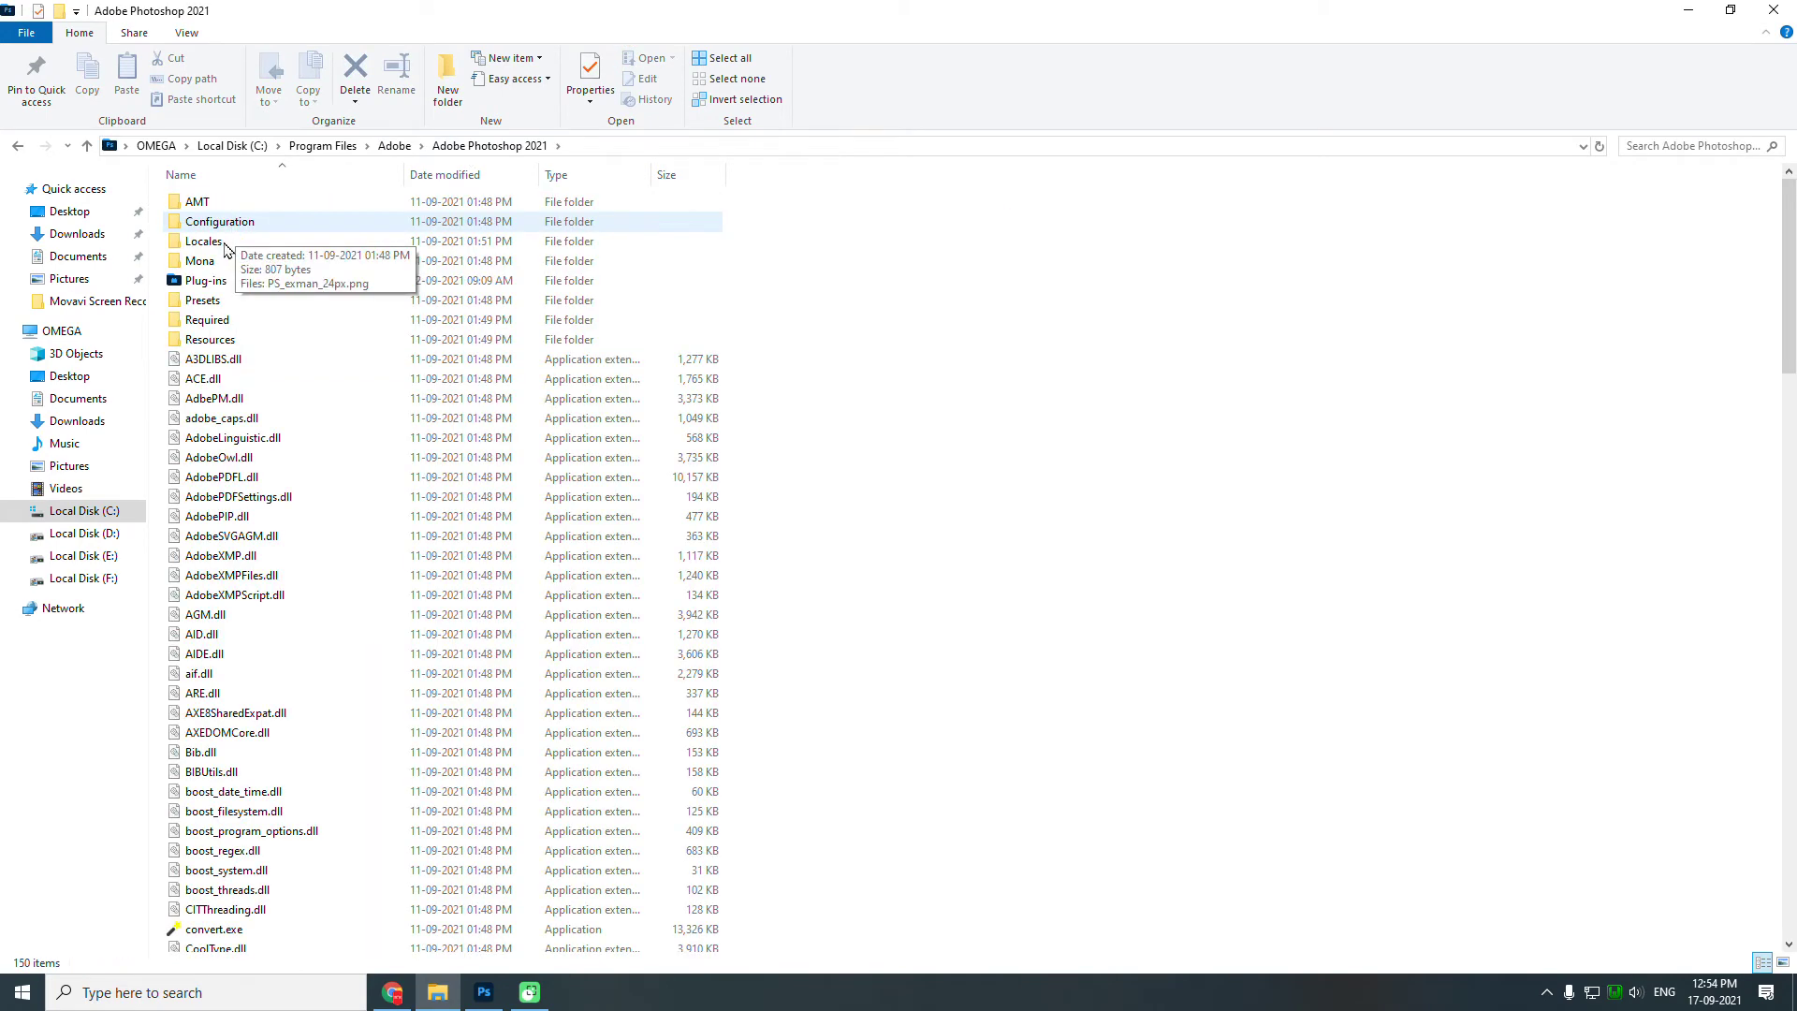
pyautogui.doubleClick(223, 281)
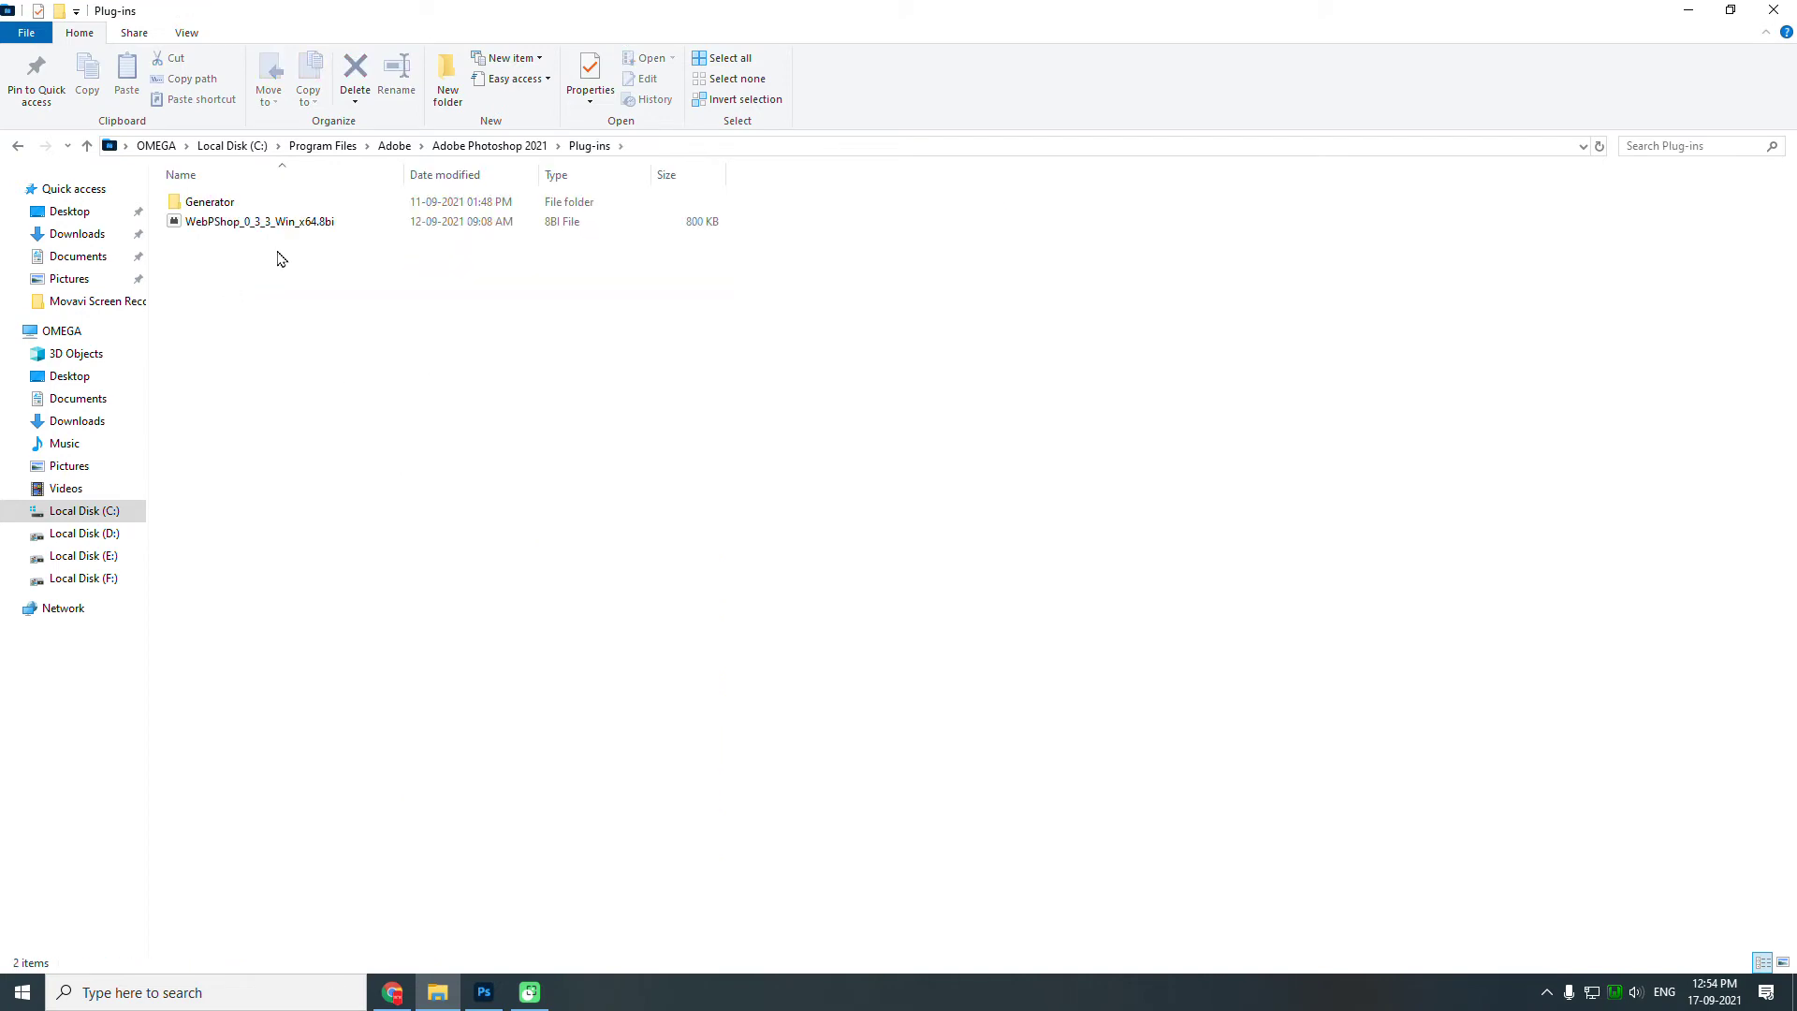
# Copy the downloaded WebPShop .8bi into Plug-ins with admin permission and delete the duplicate copy.
pyautogui.click(401, 995)
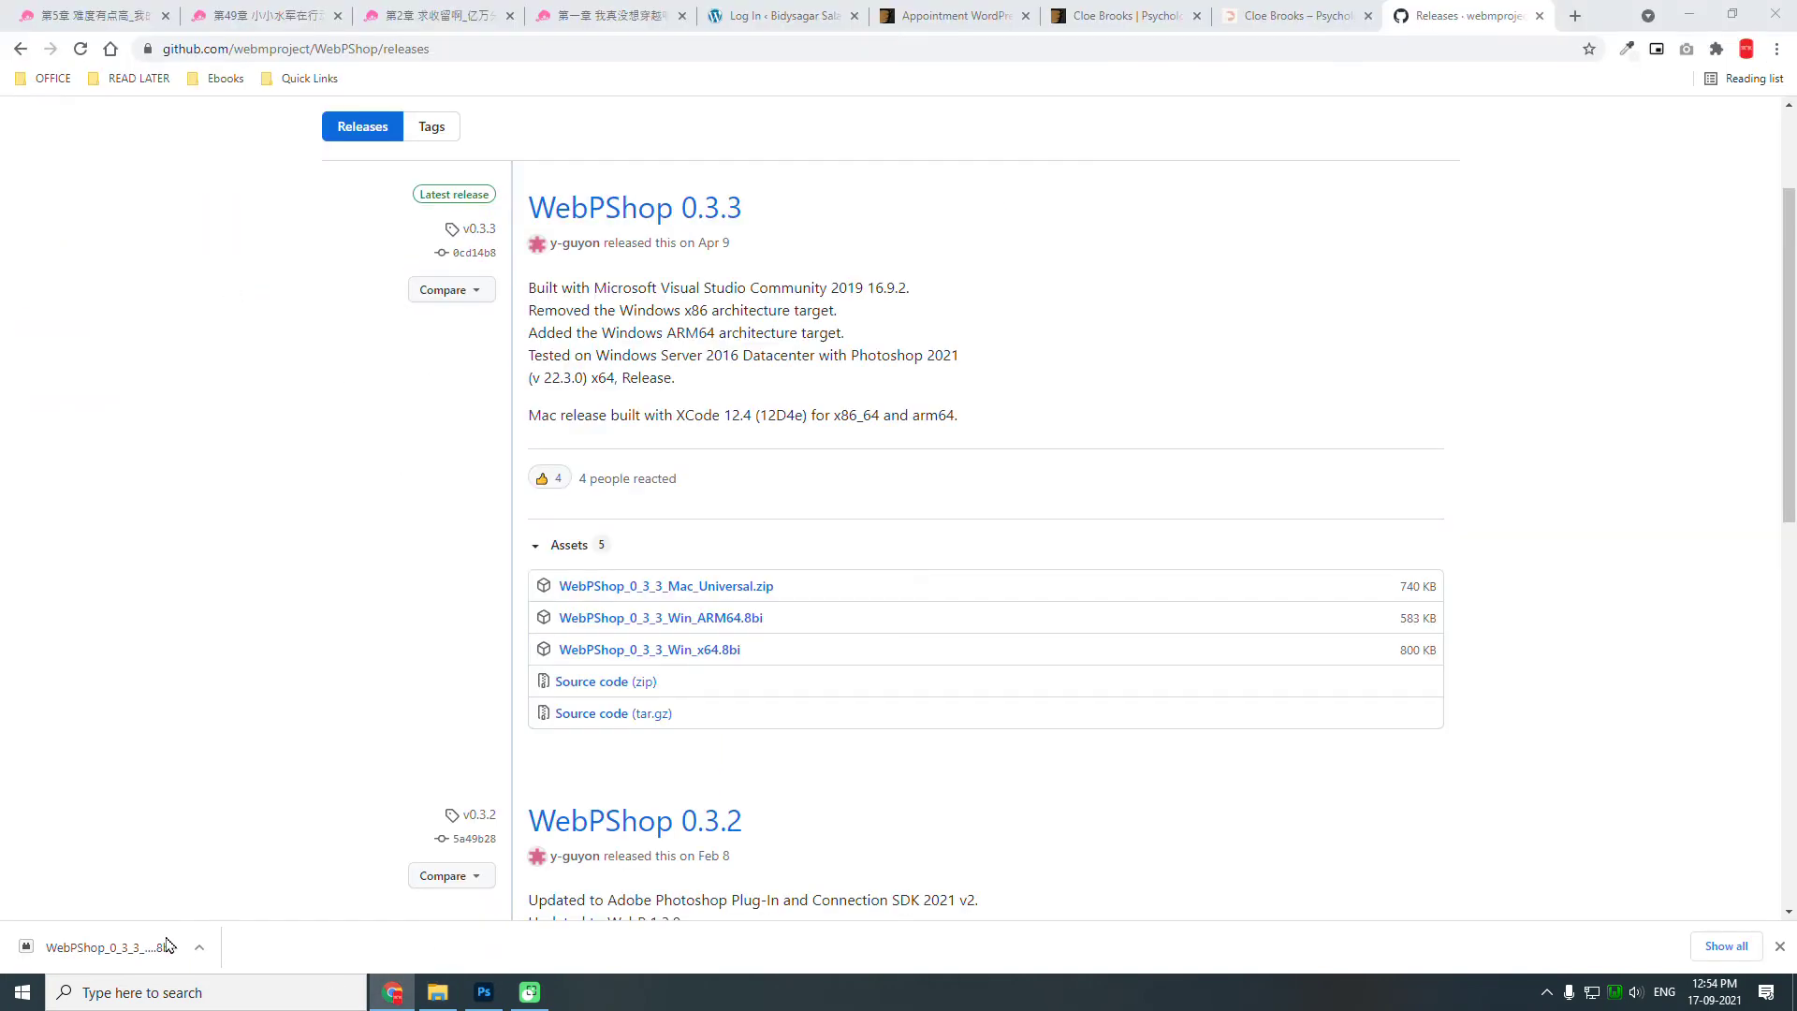
pyautogui.click(437, 994)
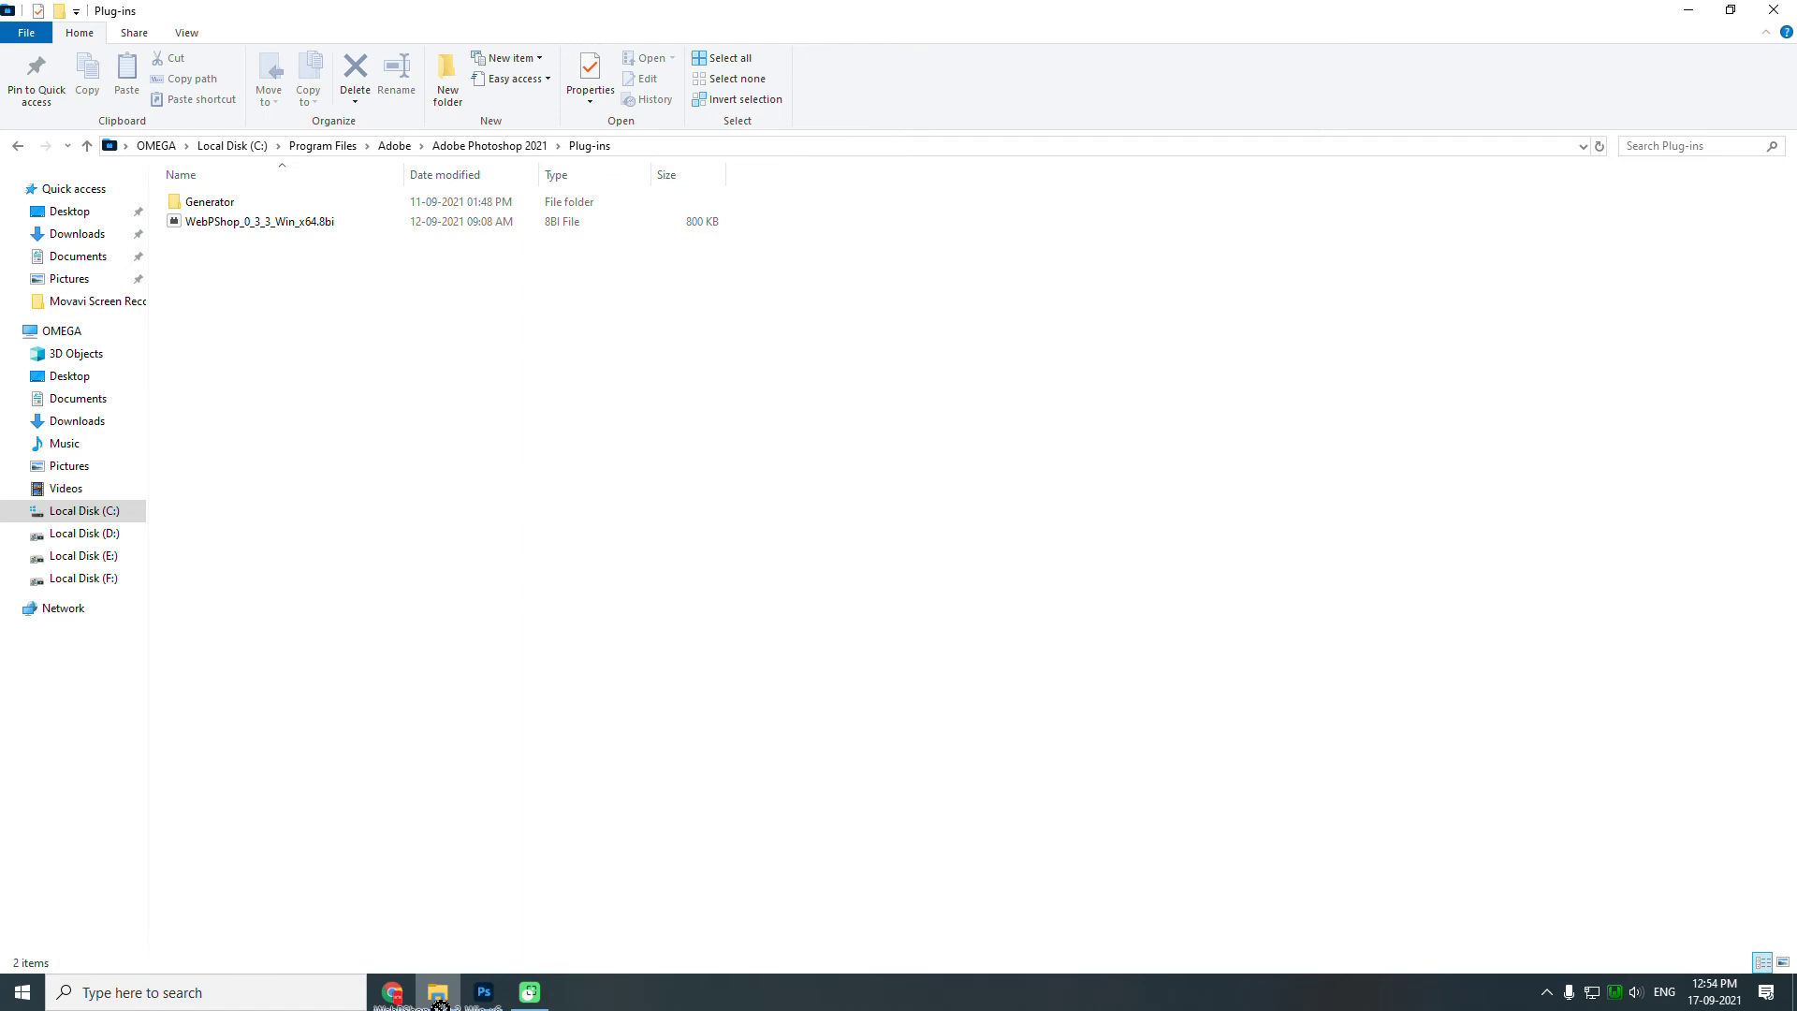
pyautogui.moveTo(439, 1003); pyautogui.dragTo(484, 638)
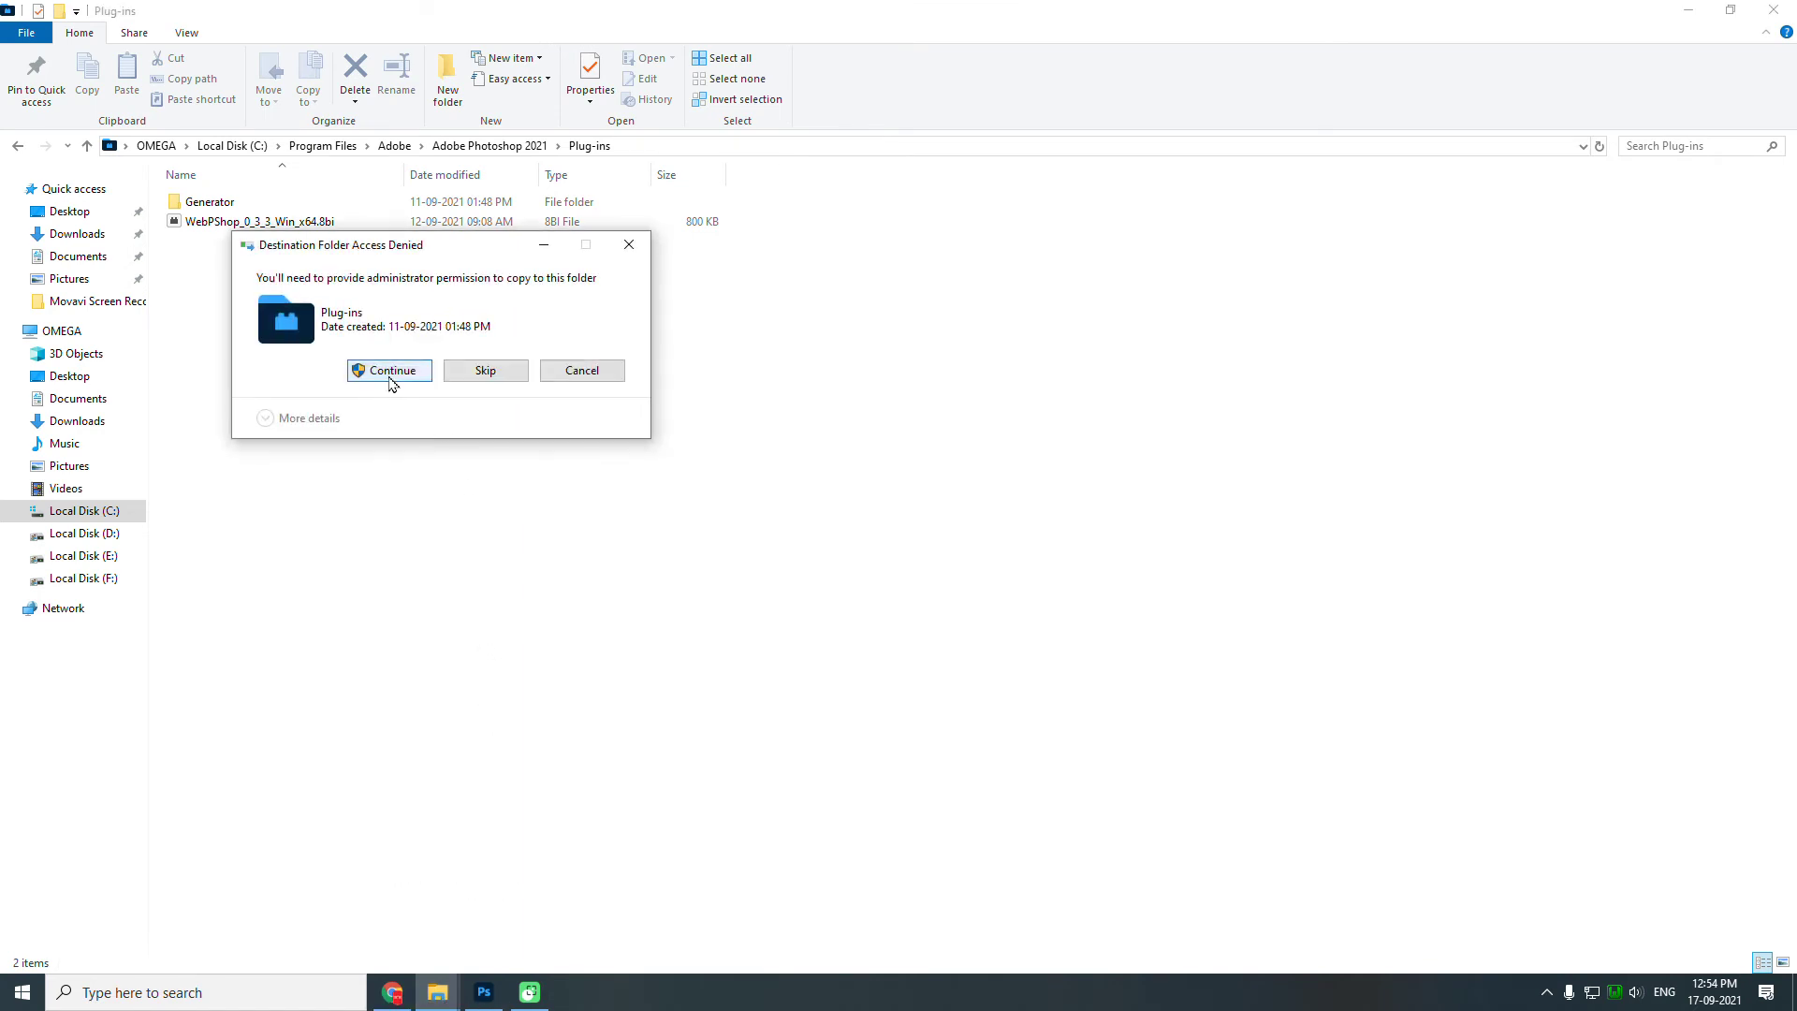
pyautogui.click(391, 375)
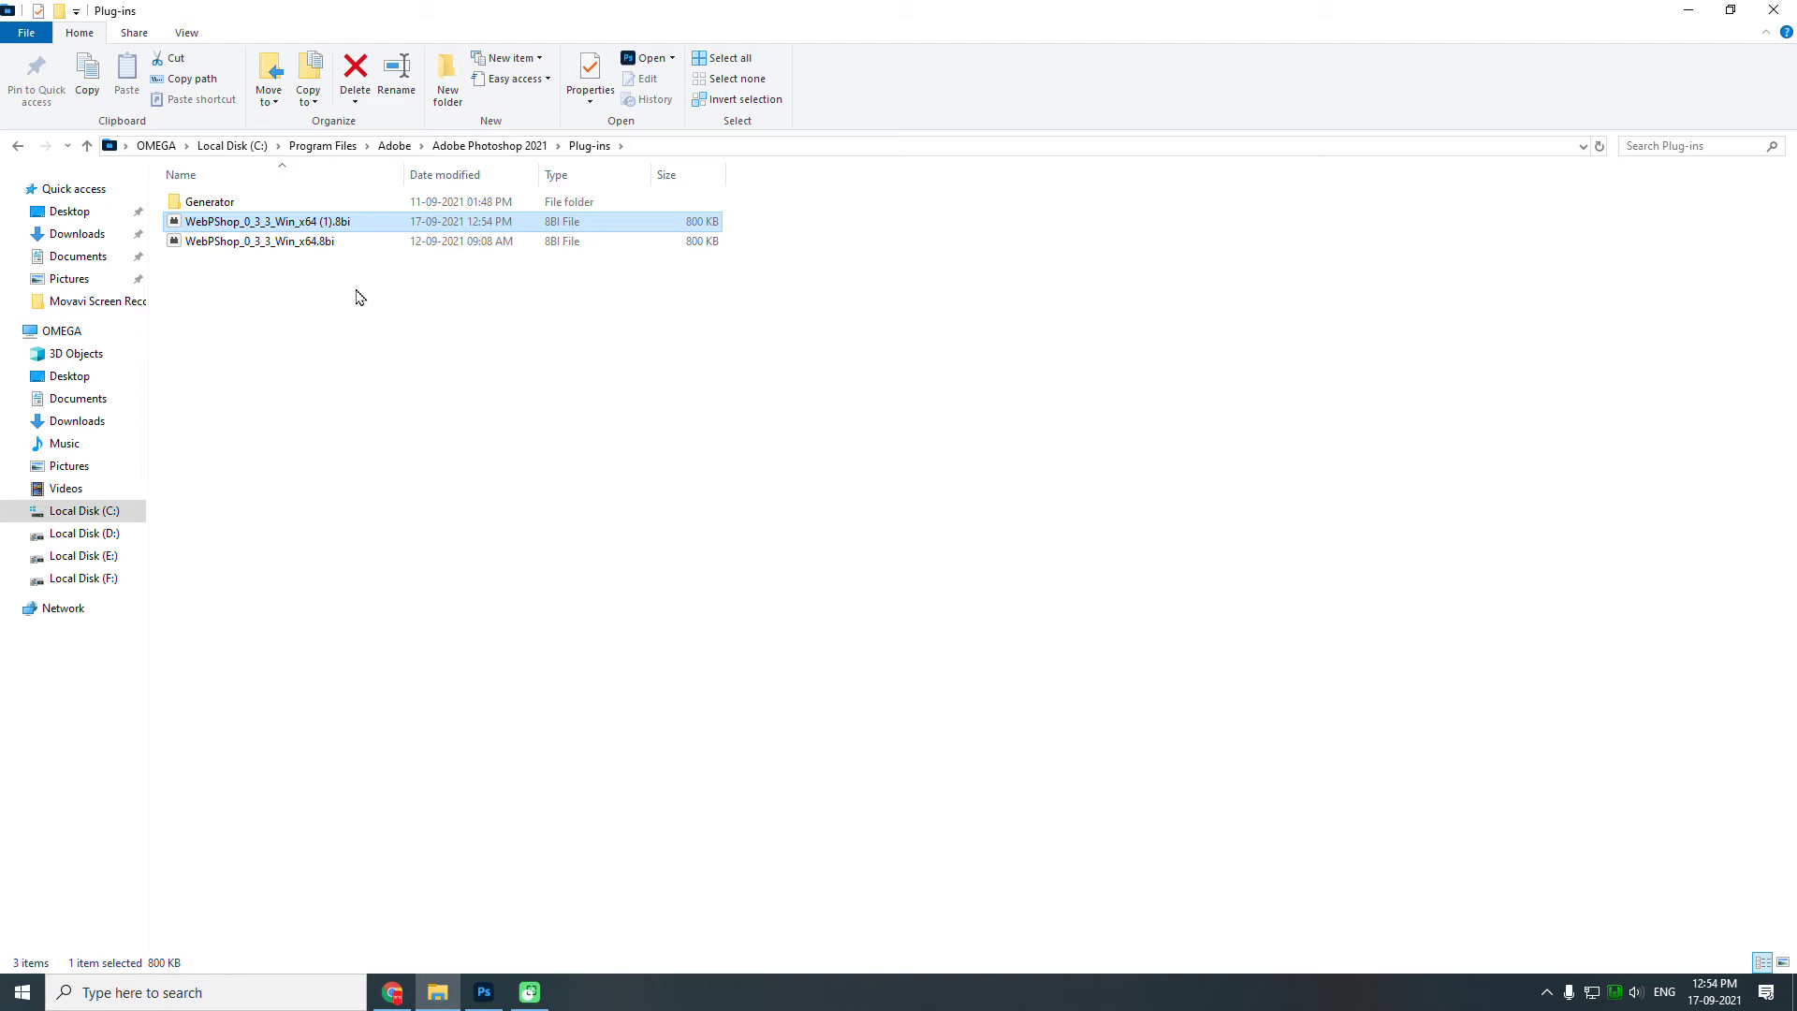
pyautogui.press('Delete')
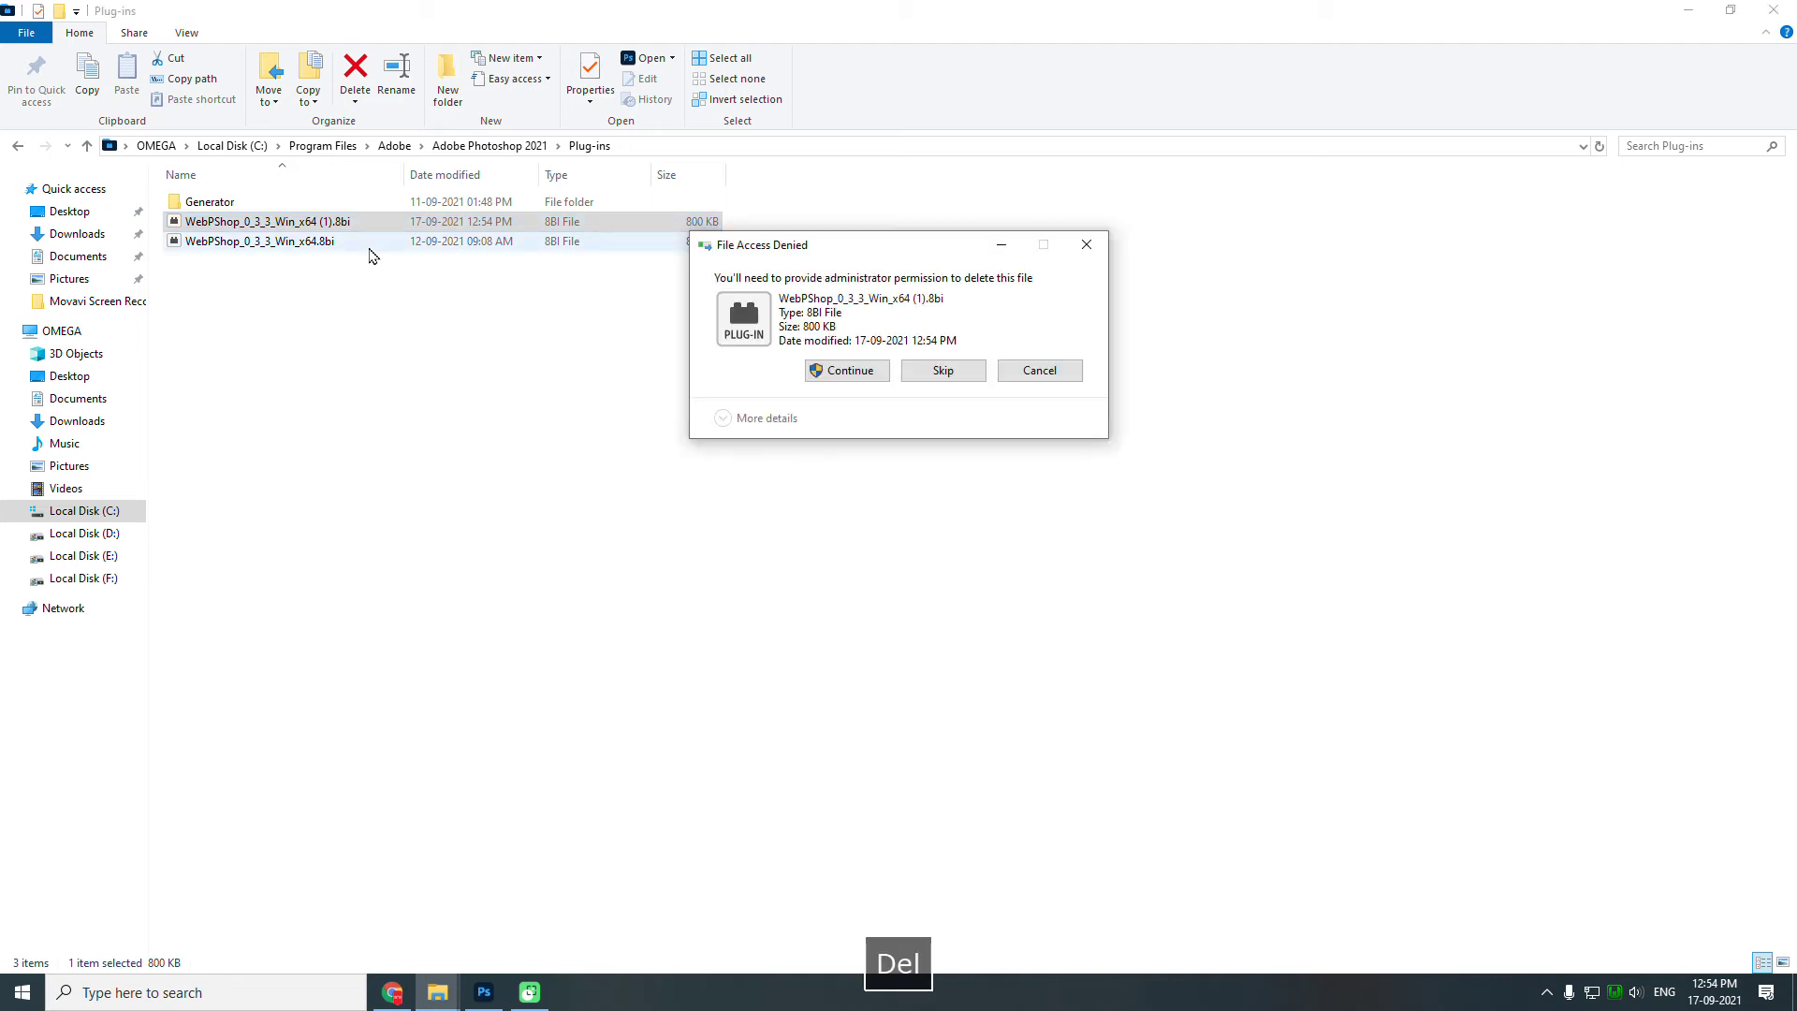
pyautogui.click(847, 371)
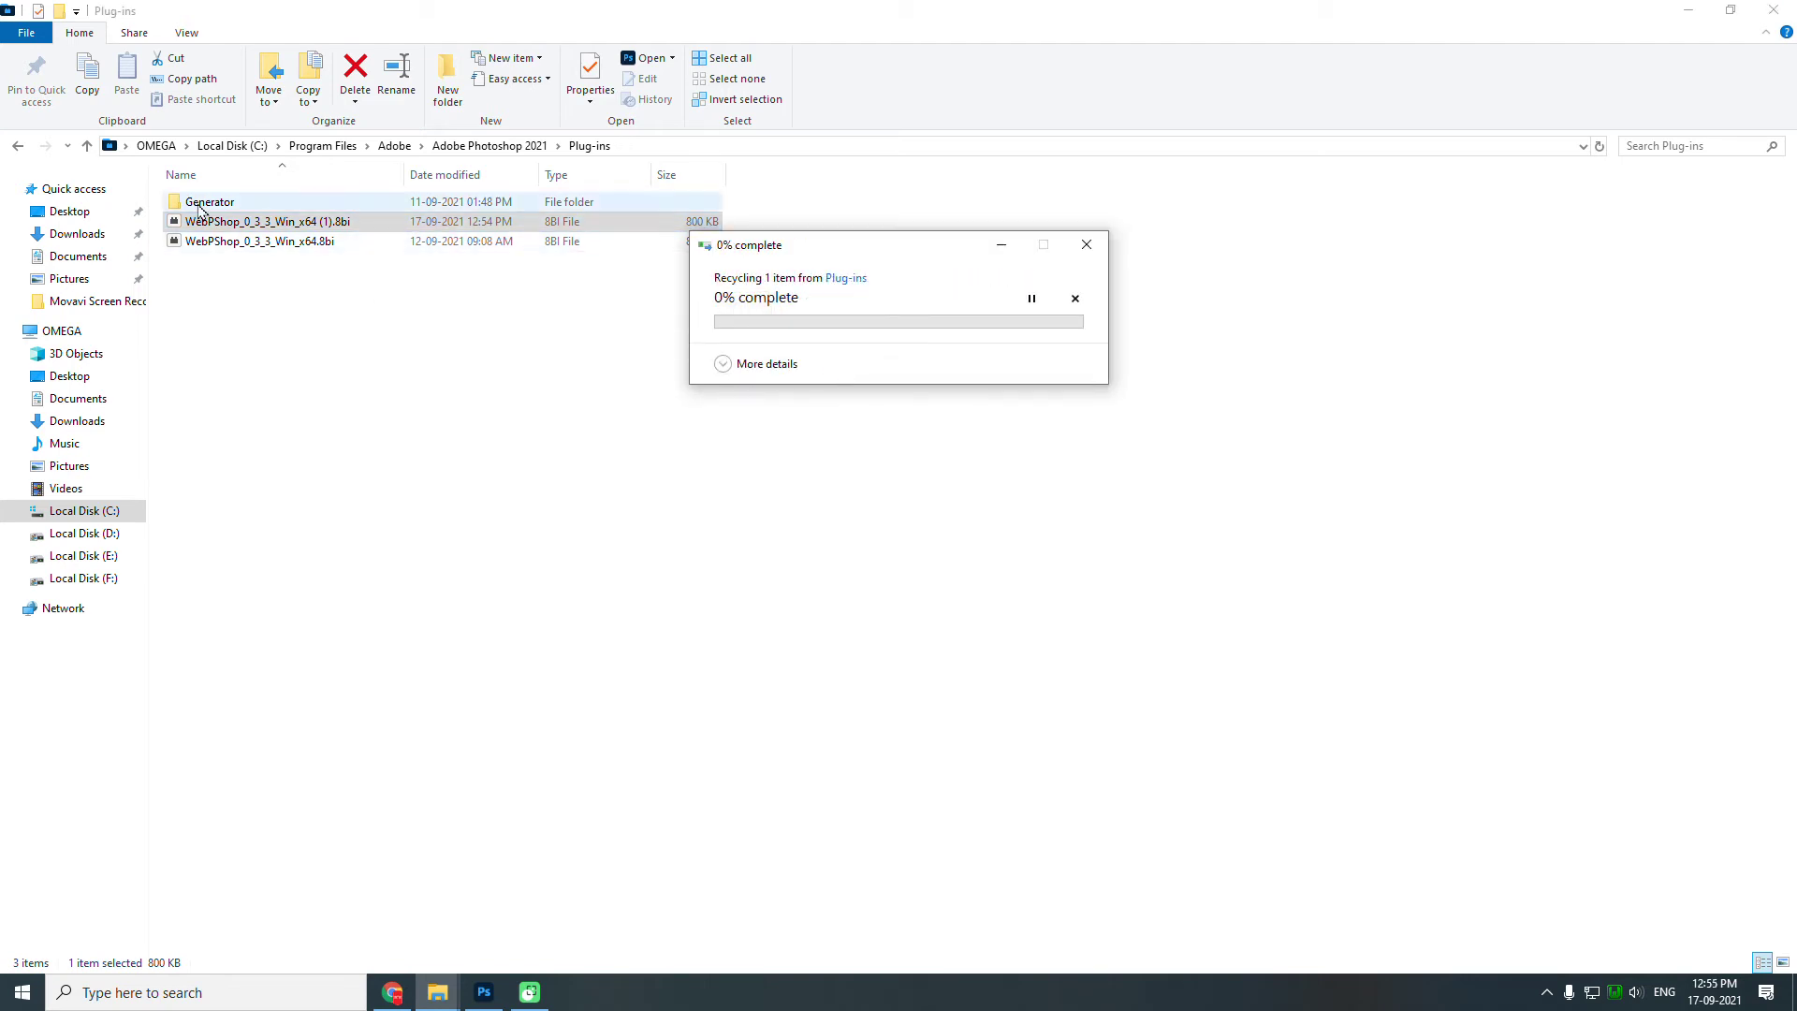
# Save the design as PORTFOLIO.webp in Downloads using WebPShop (*.WEBP) format at quality 75.
pyautogui.click(484, 993)
pyautogui.press('space')
pyautogui.hotkey('ctrl', 'shift', 's')
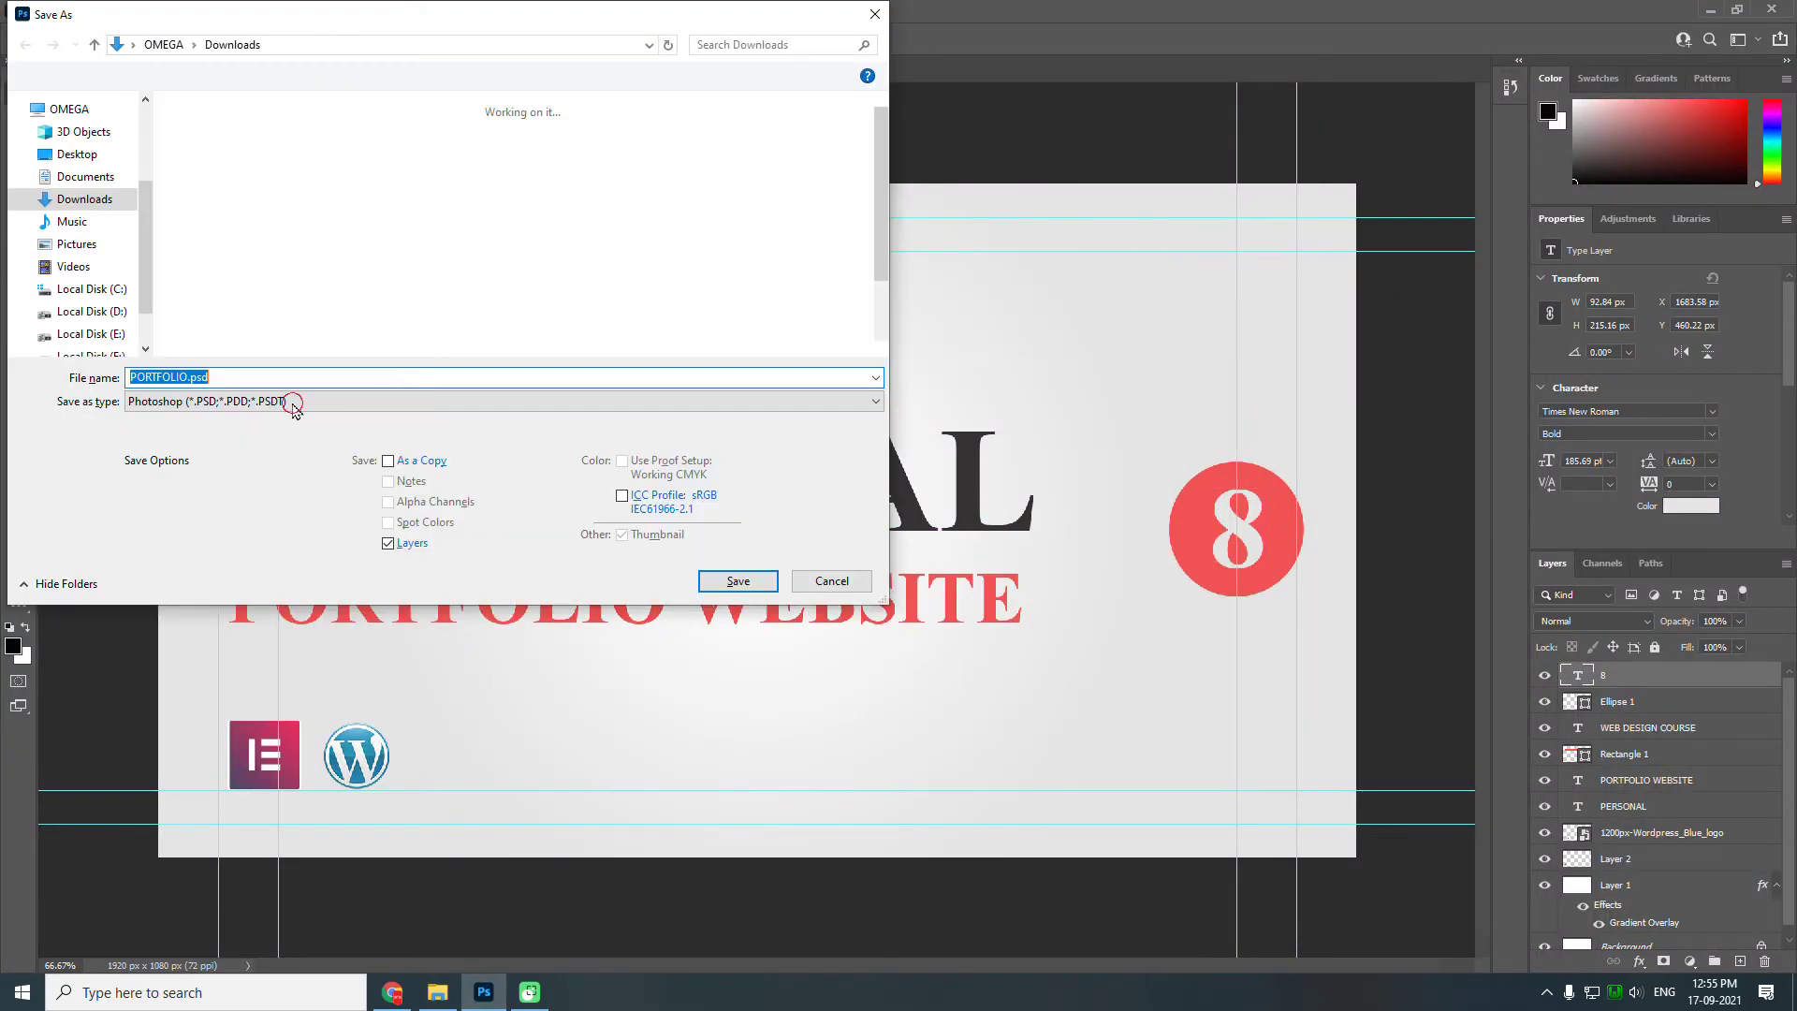
pyautogui.click(401, 400)
pyautogui.click(245, 729)
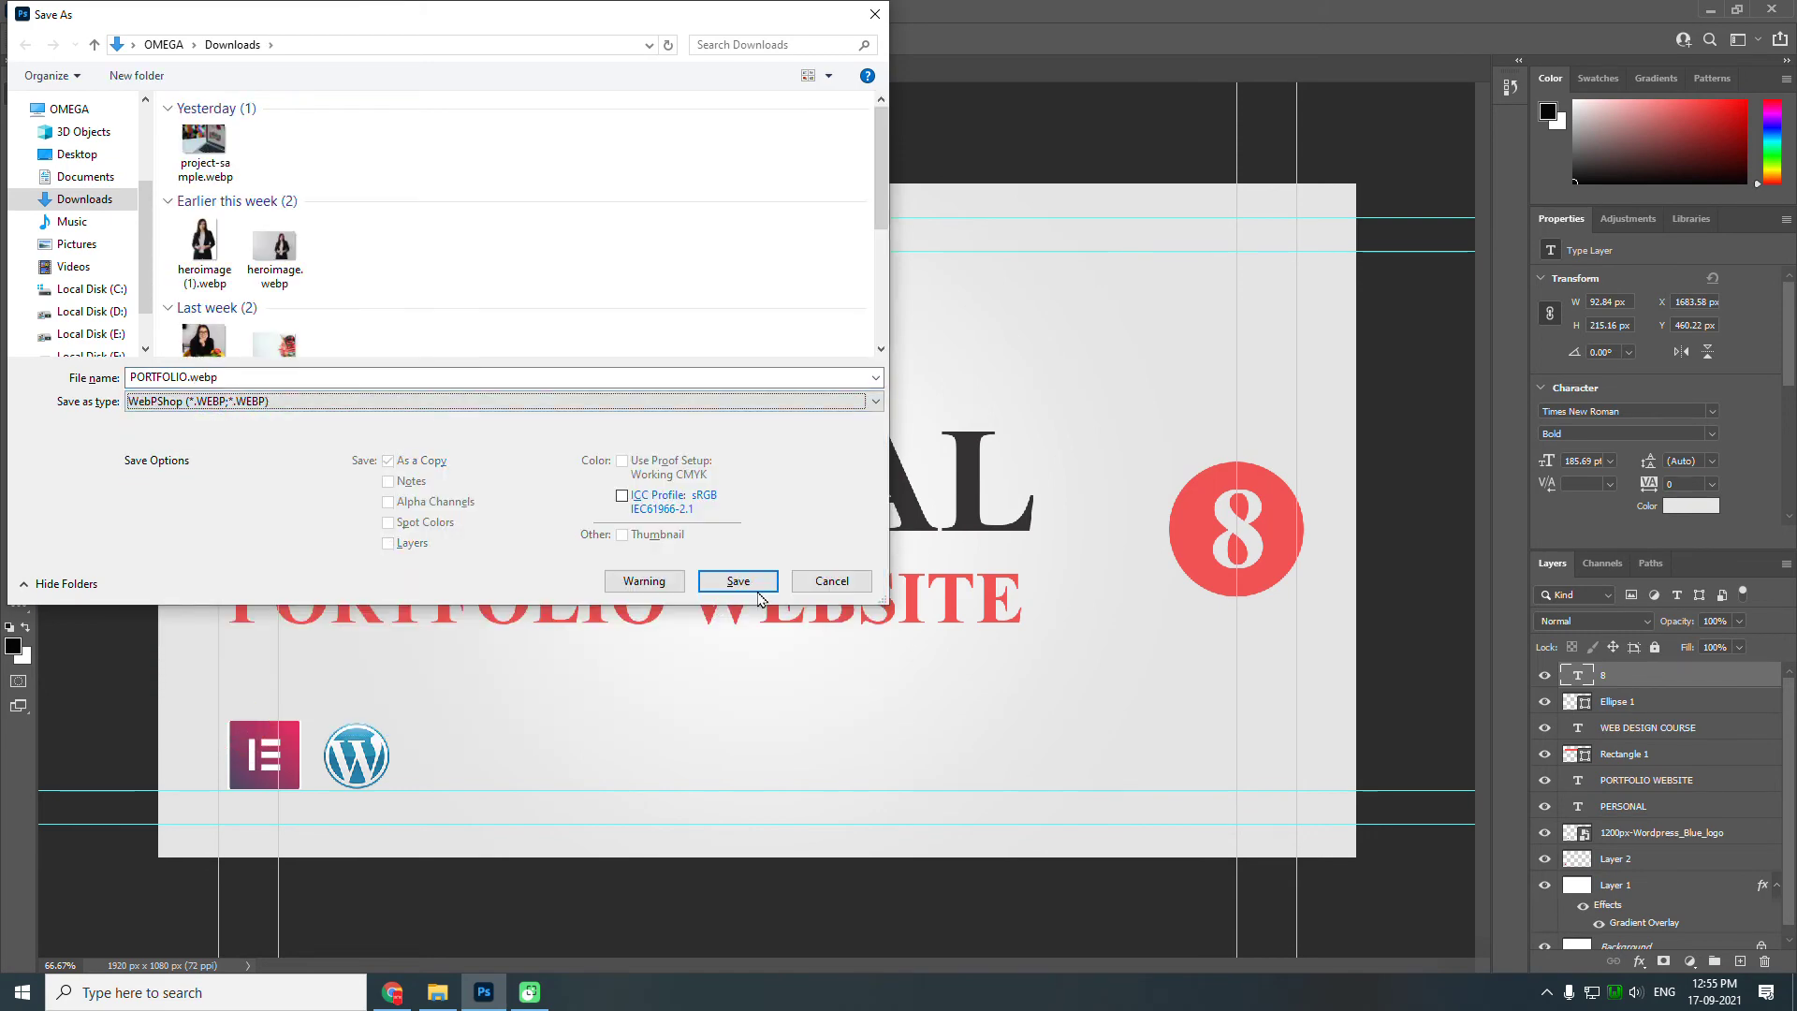
pyautogui.click(744, 585)
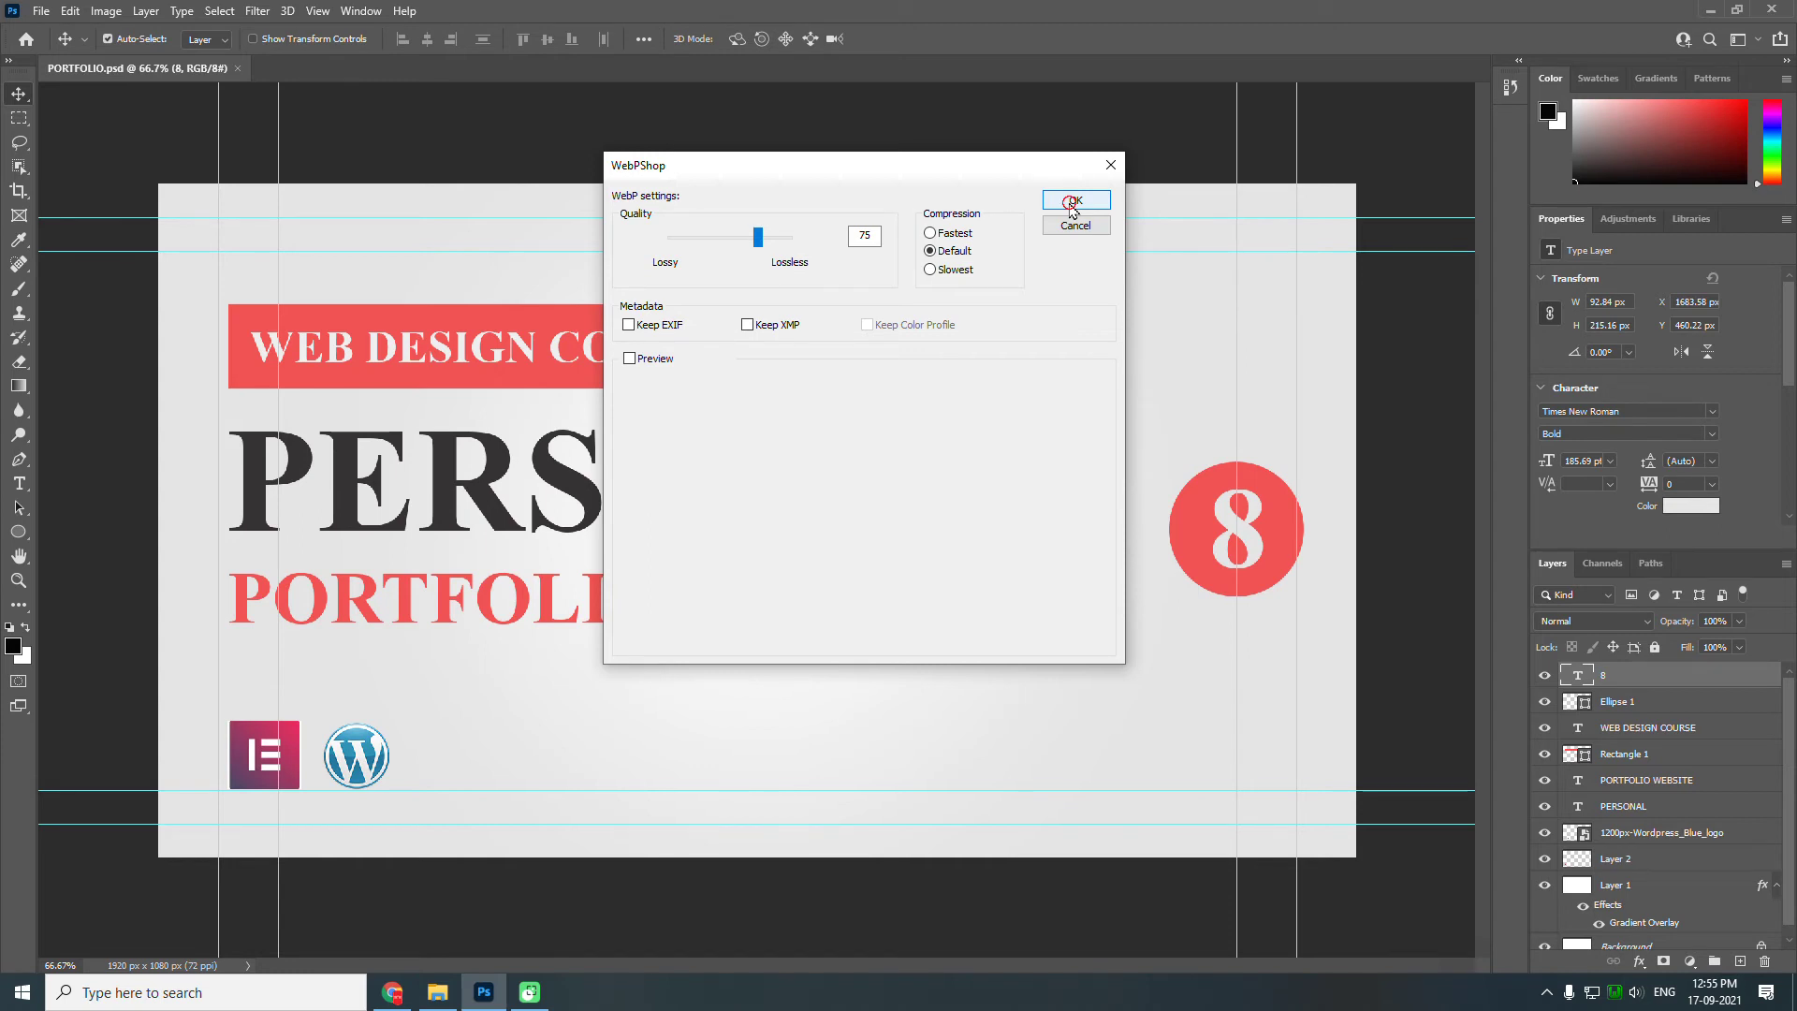
pyautogui.click(1071, 202)
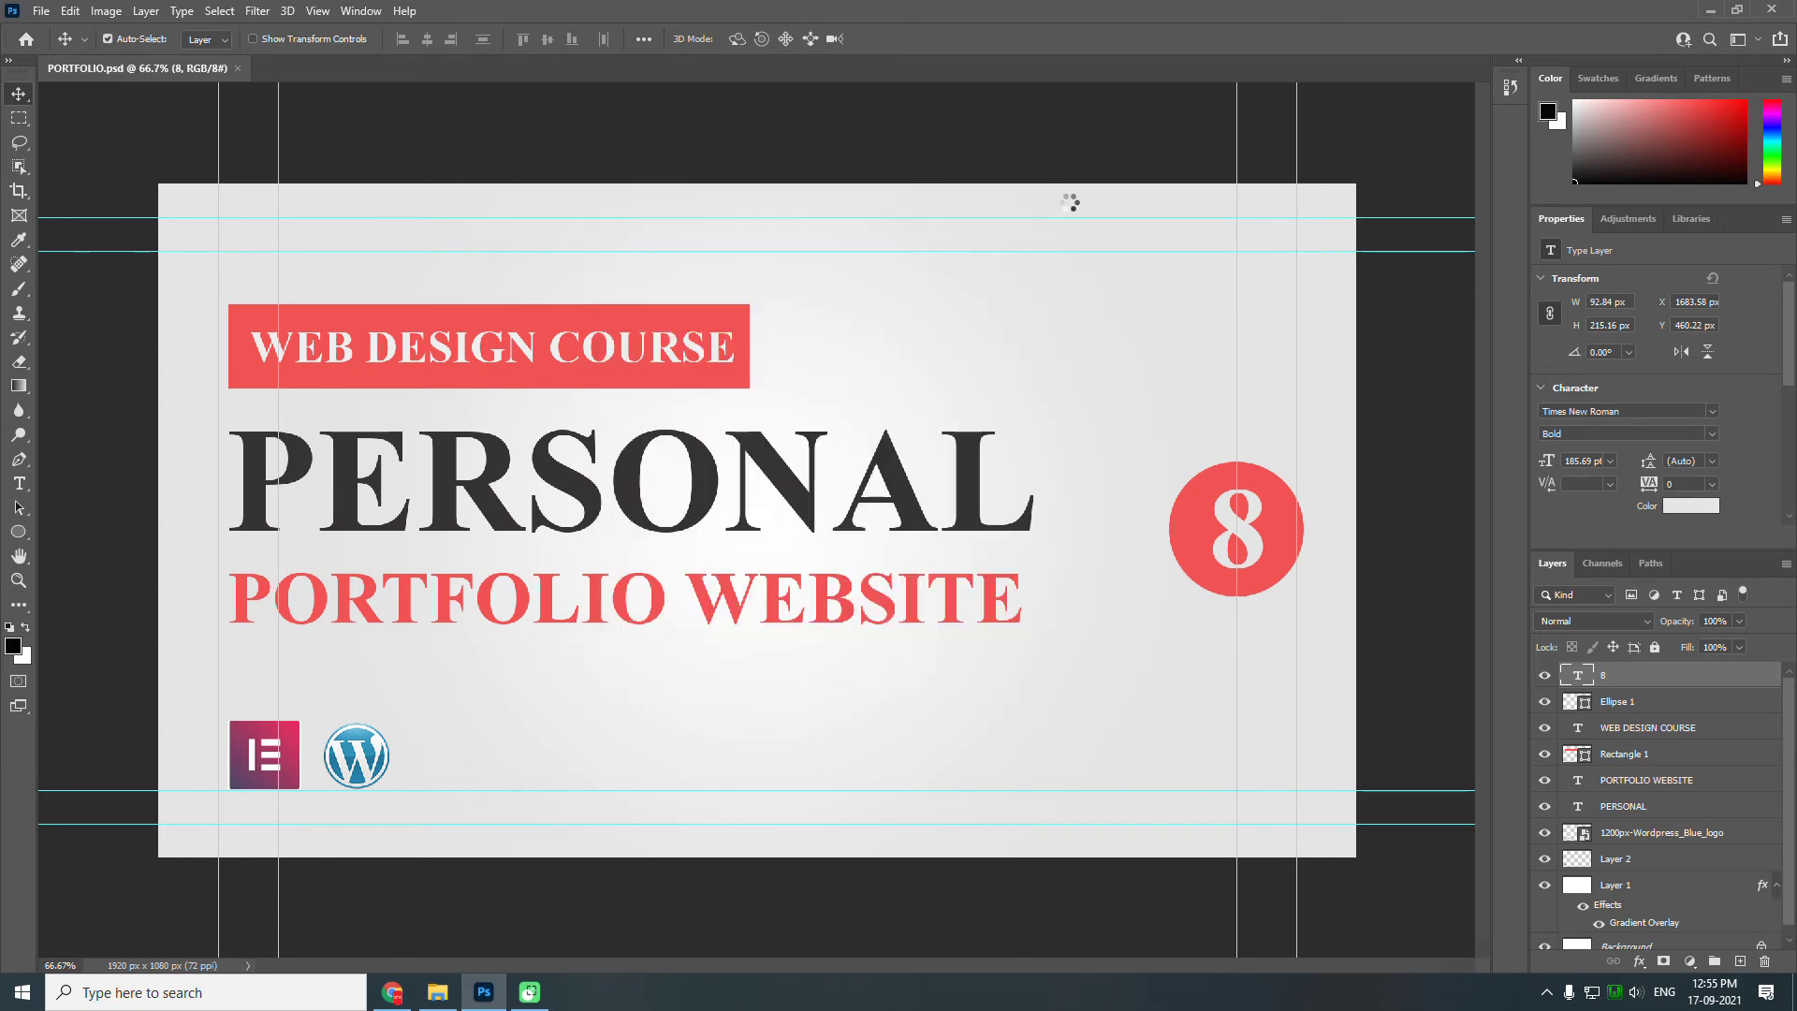
# Check that PORTFOLIO.webp appears in Downloads beside PORTFOLIO.jpg and PORTFOLIO.psd.
pyautogui.click(438, 991)
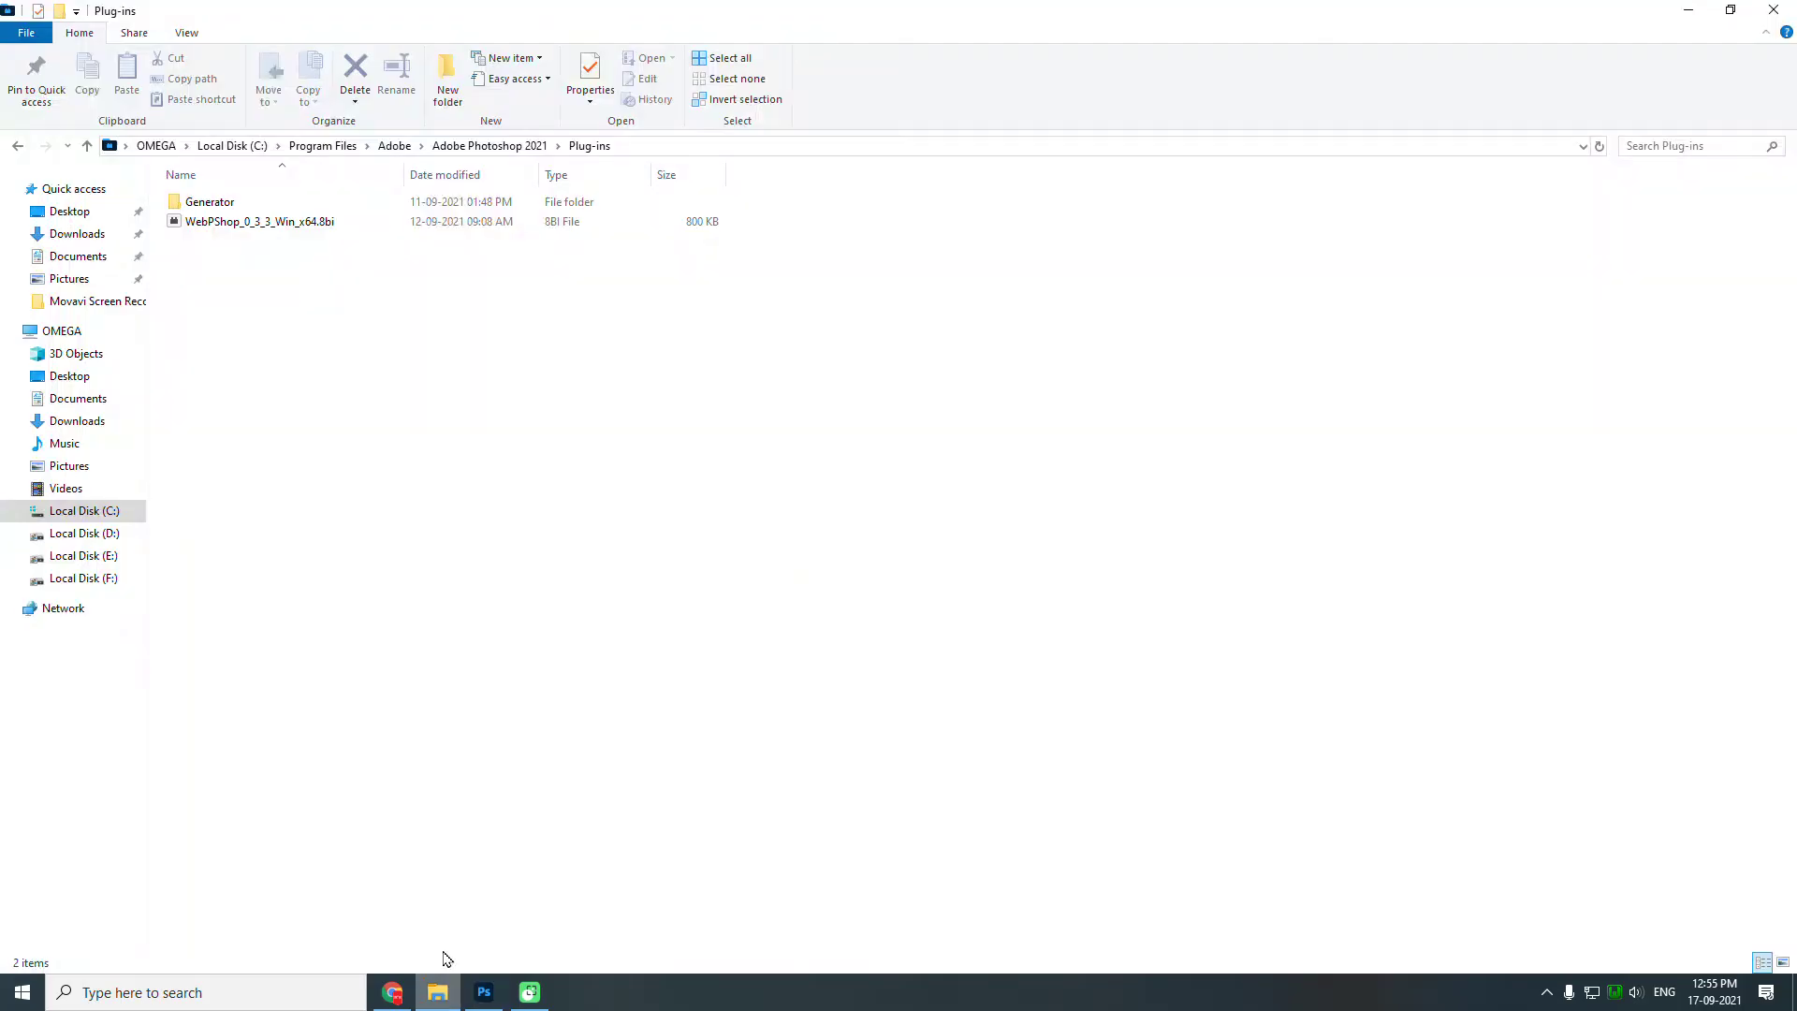
pyautogui.click(89, 238)
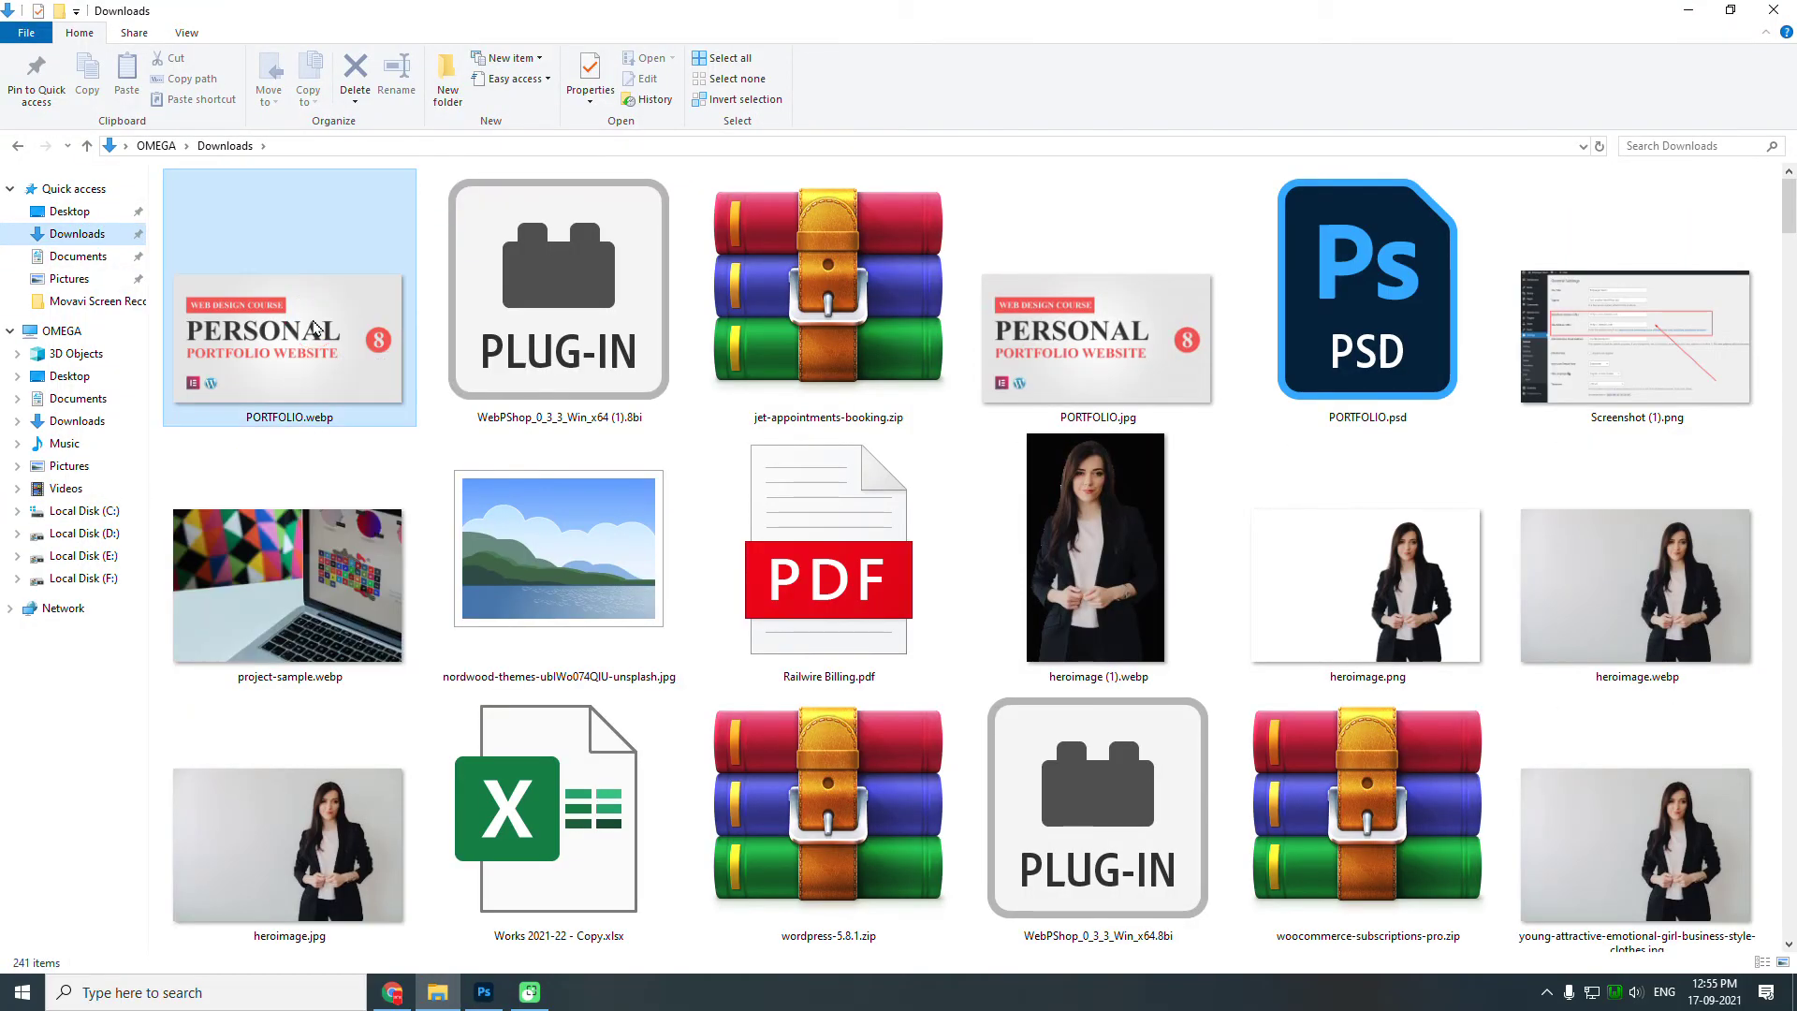
pyautogui.click(315, 328)
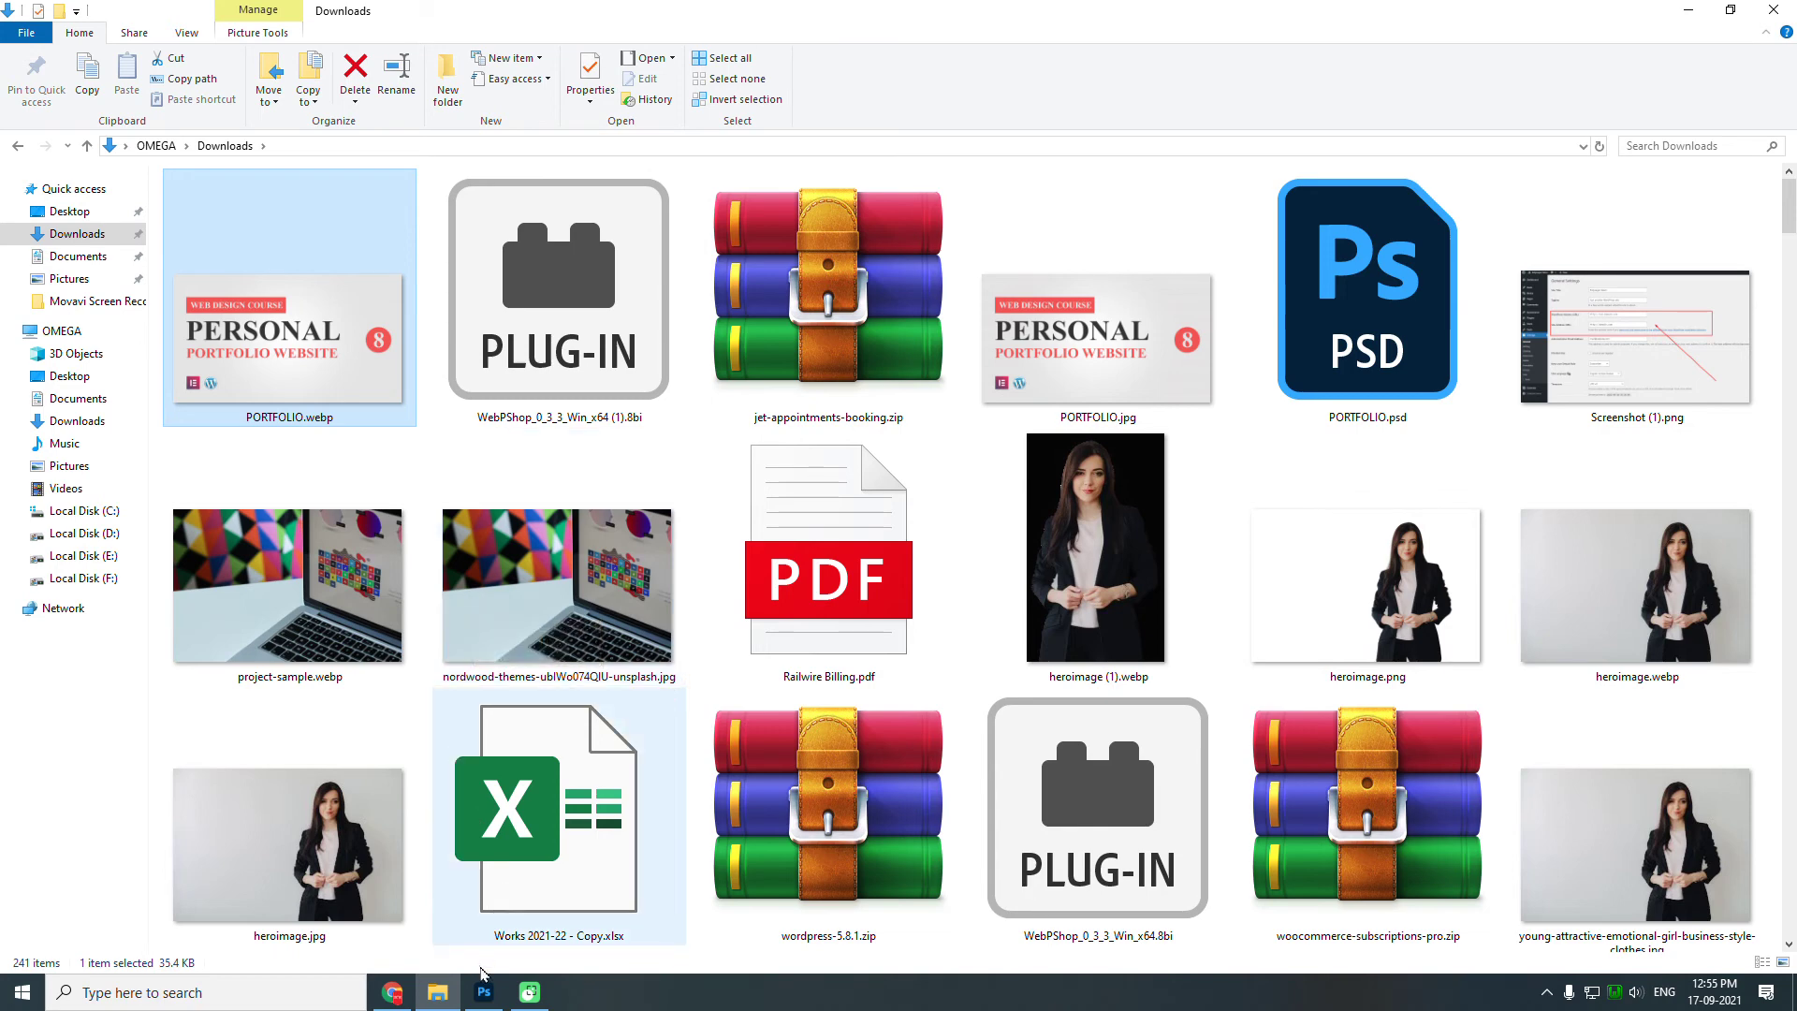
# Bring the Chrome window with the WebPShop 0.3.3 GitHub releases page back to the front.
pyautogui.click(392, 991)
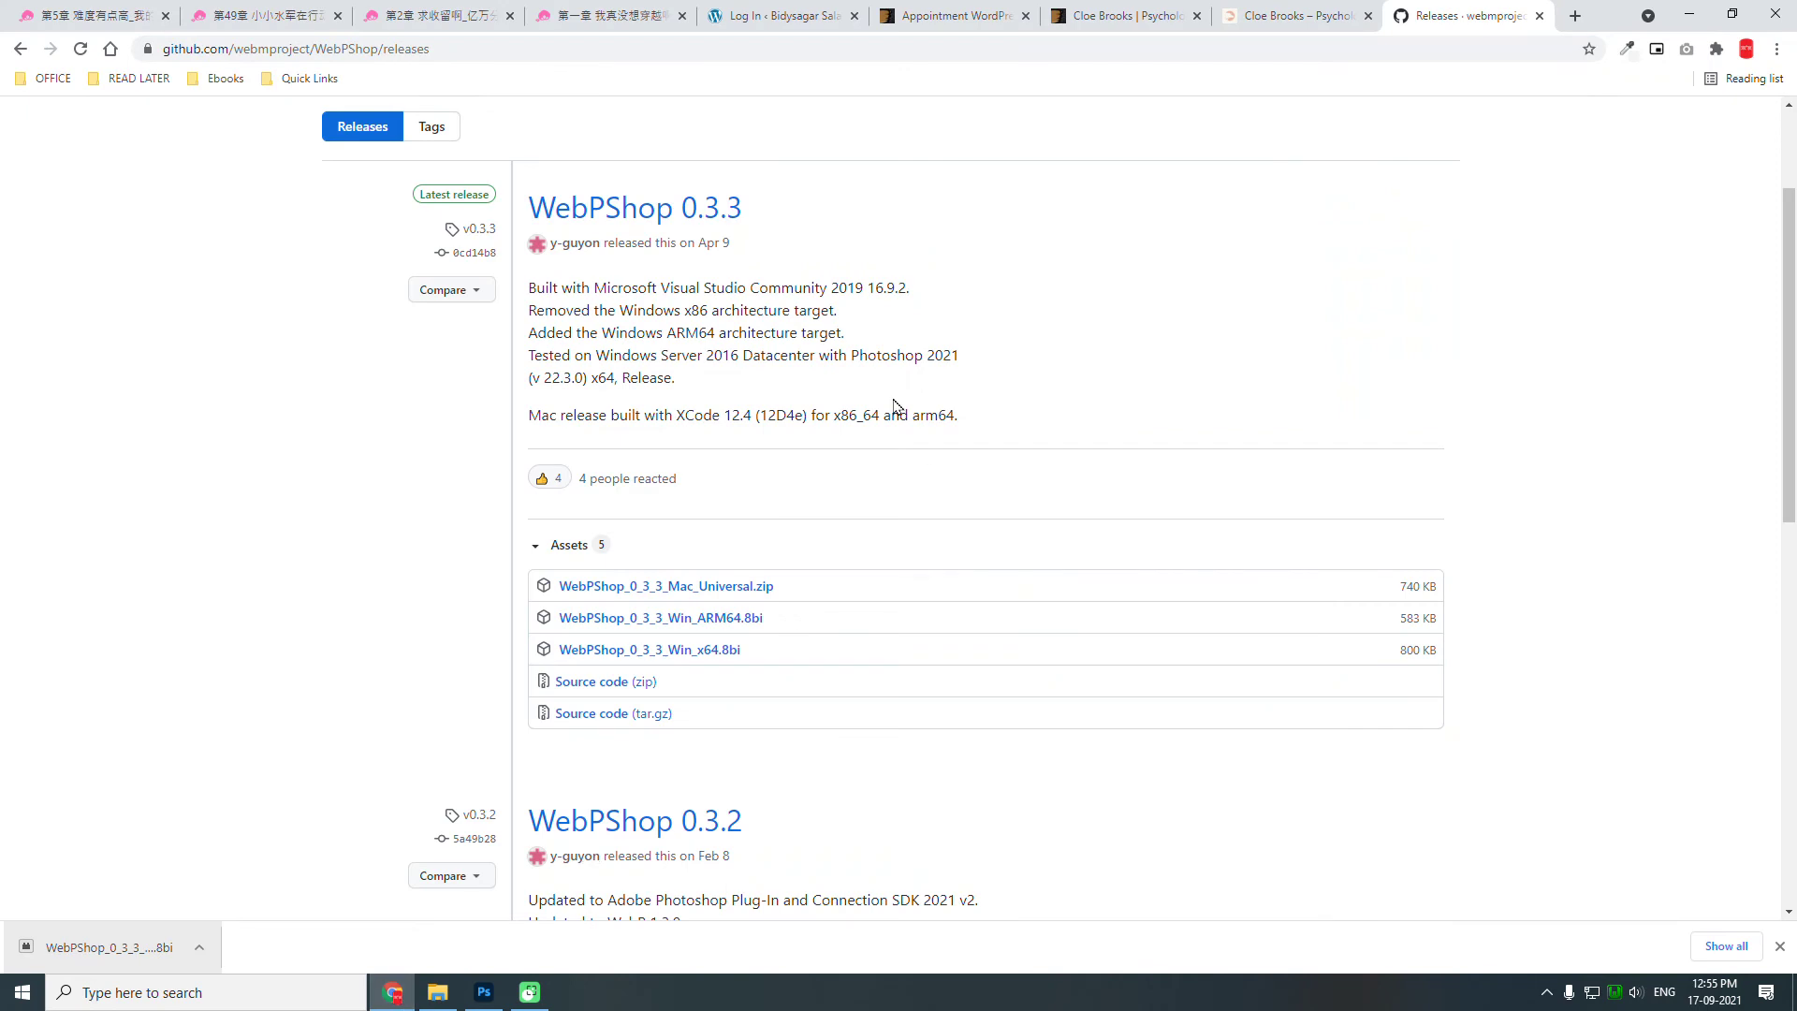